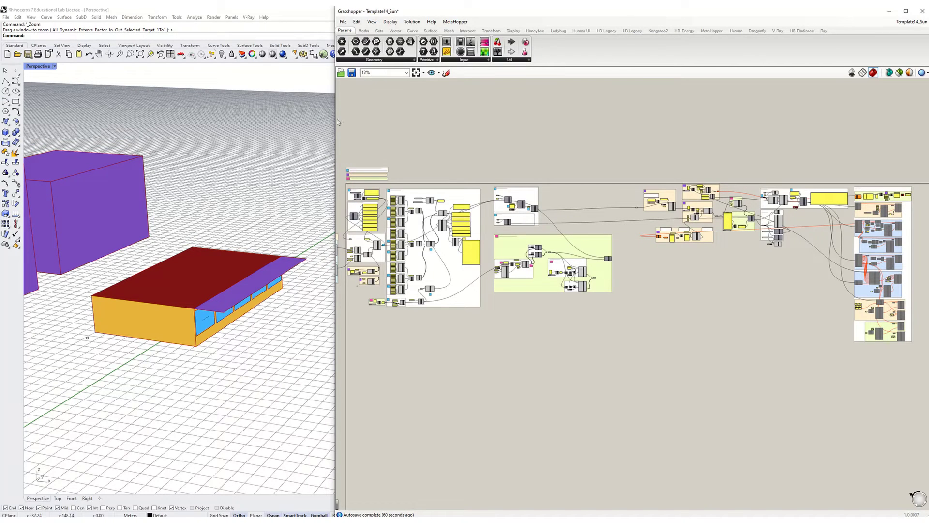
Set the second value of the WWR by Orientation panel in the Zone Geometry group to 0.3.
scroll(358, 173, up, 1)
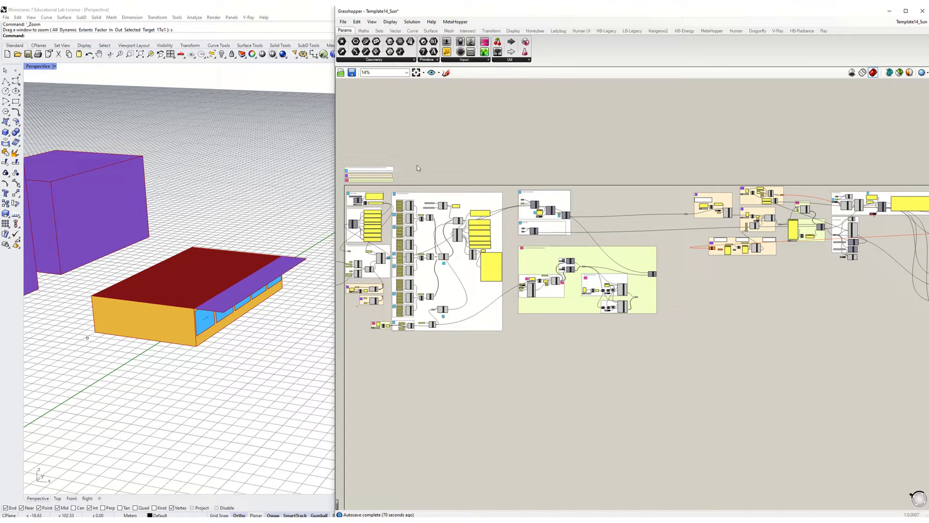
scroll(532, 238, up, 5)
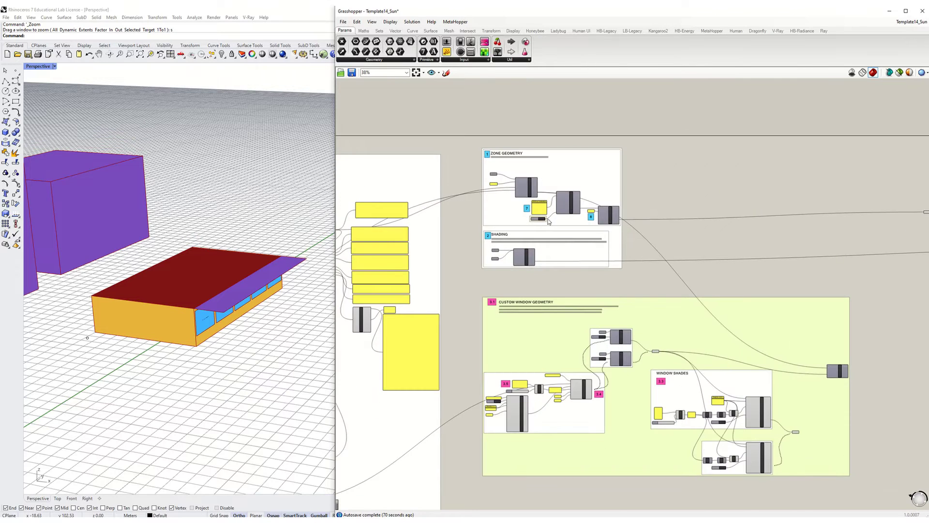
scroll(530, 193, up, 5)
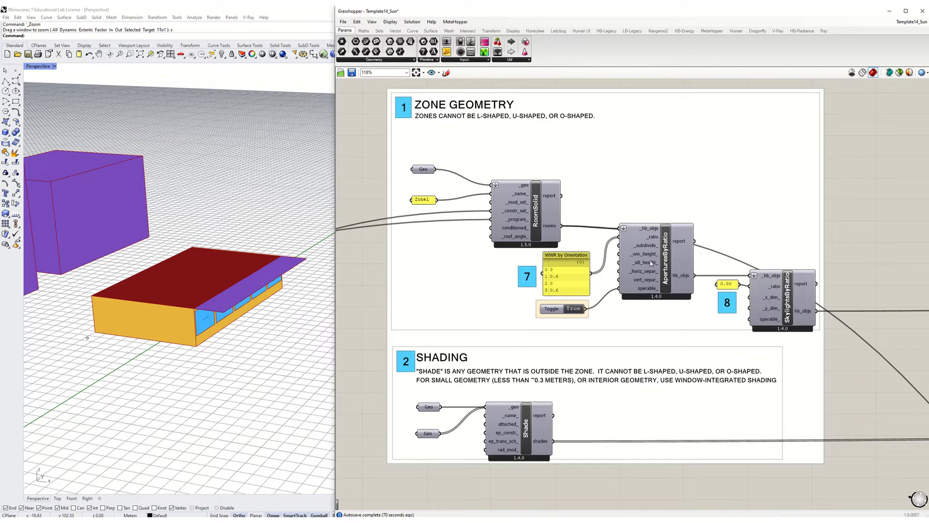
right_drag(649, 262, 623, 269)
drag(631, 268, 646, 275)
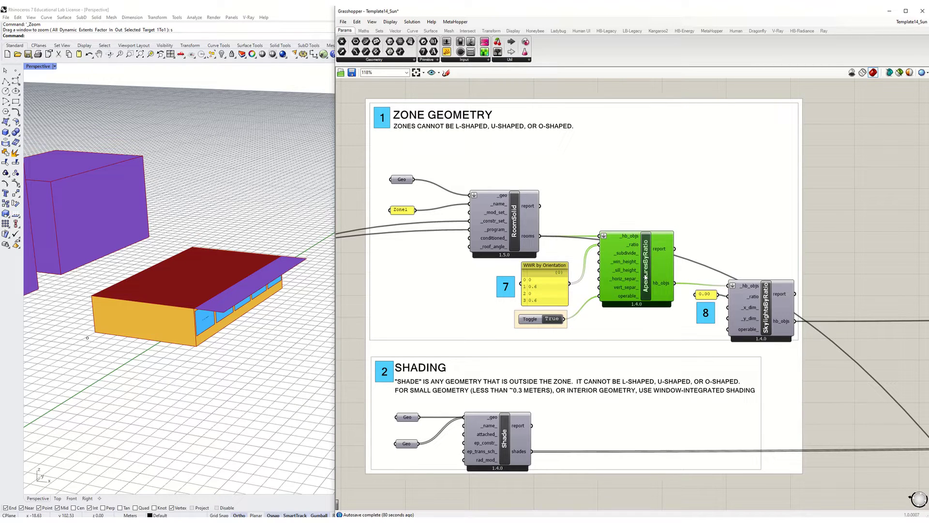
right_drag(260, 329, 214, 266)
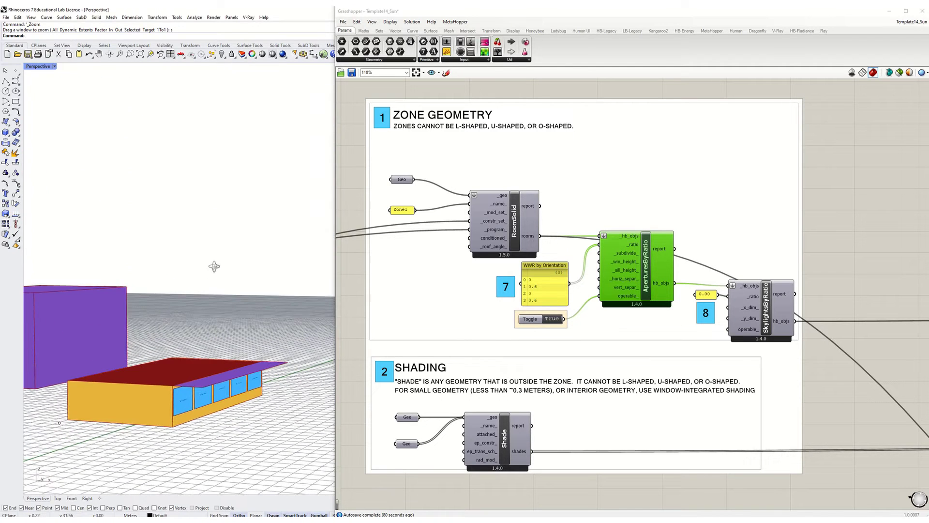
click(535, 289)
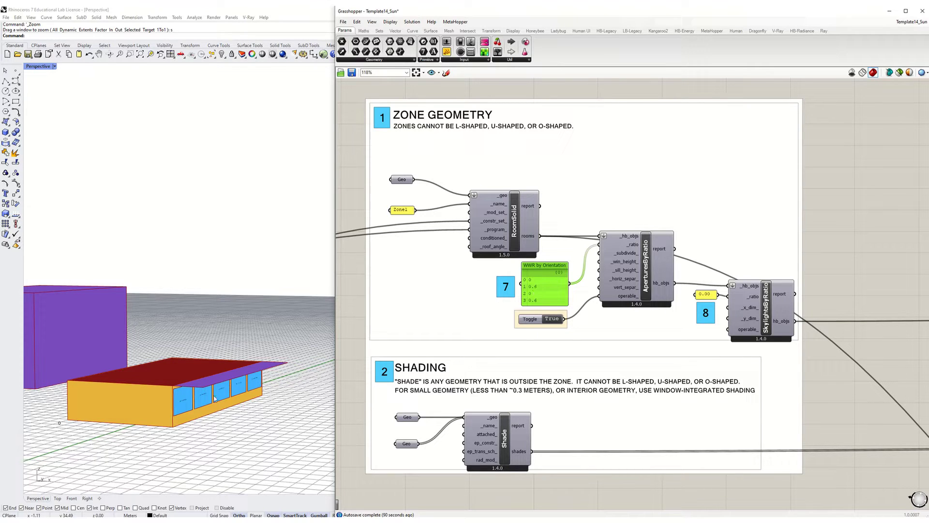
double_click(553, 284)
click(551, 271)
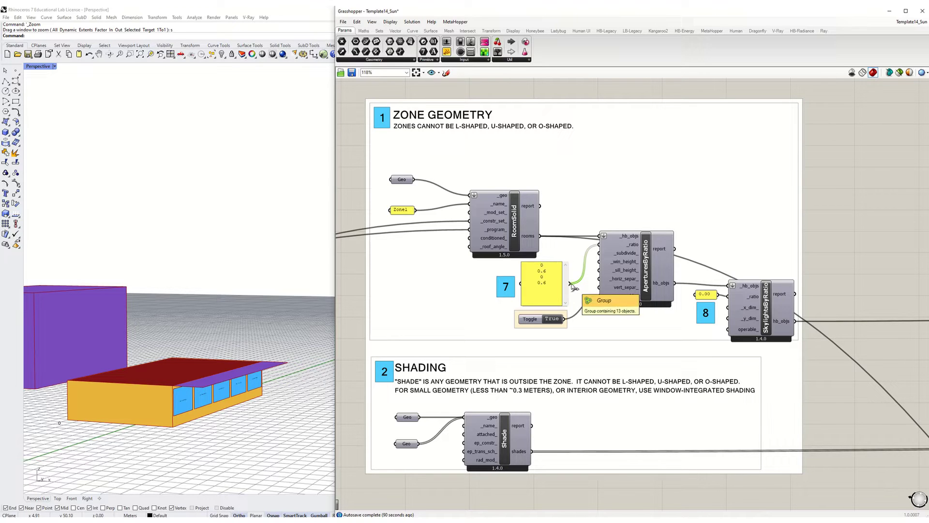
click(426, 309)
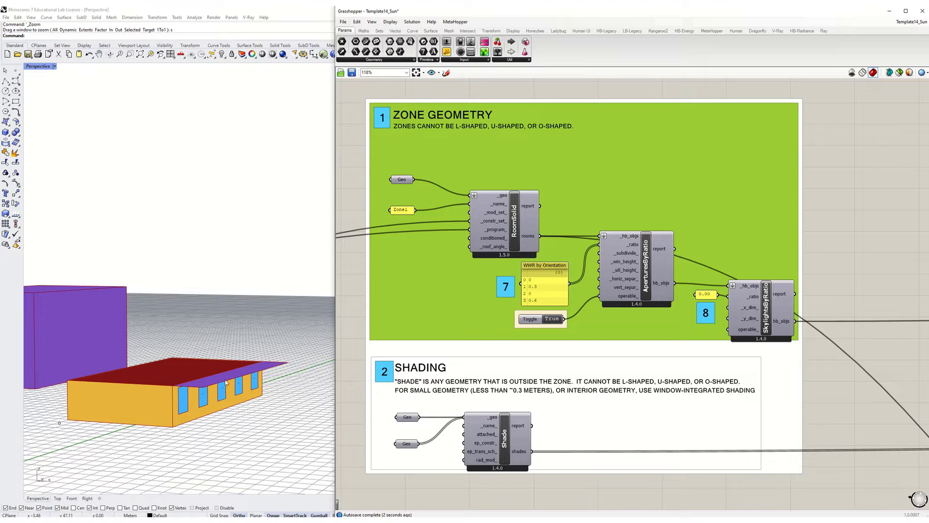
Examine the ratio-based windows on both long facades, the roof and the overhang of the building model.
shift+right_drag(206, 389, 483, 336)
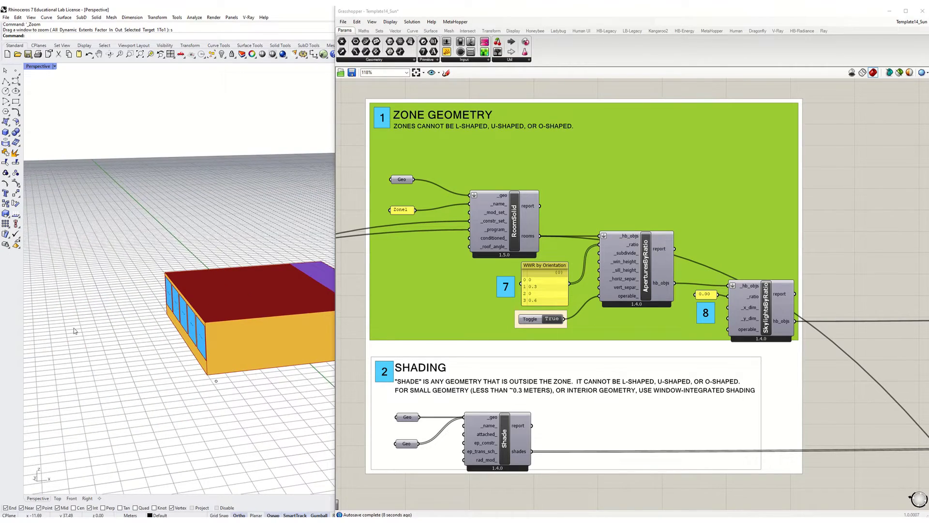
shift+right_drag(71, 344, 187, 361)
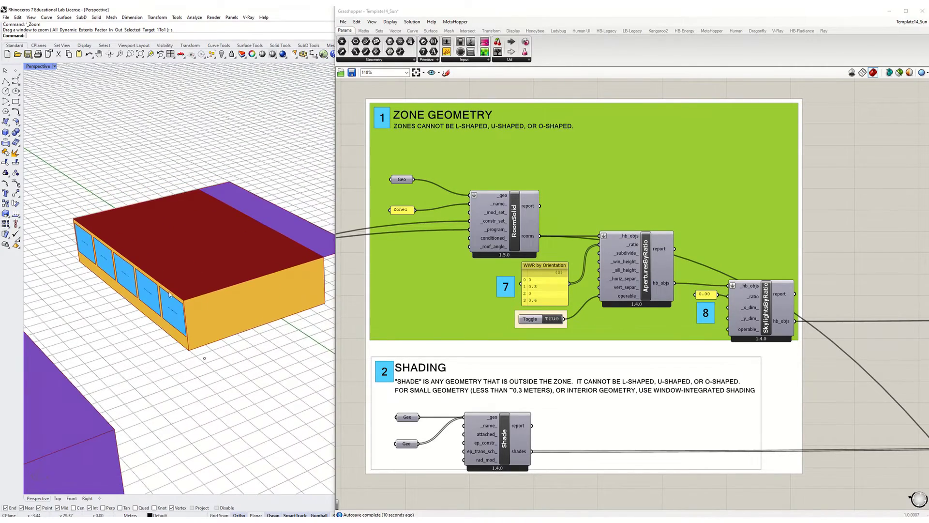
shift+right_drag(269, 337, 209, 351)
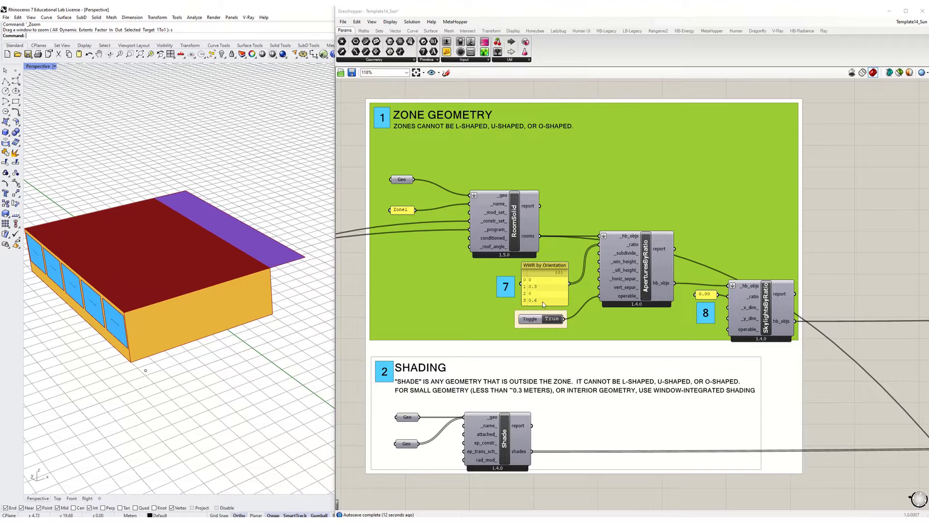
text(6)
click(536, 301)
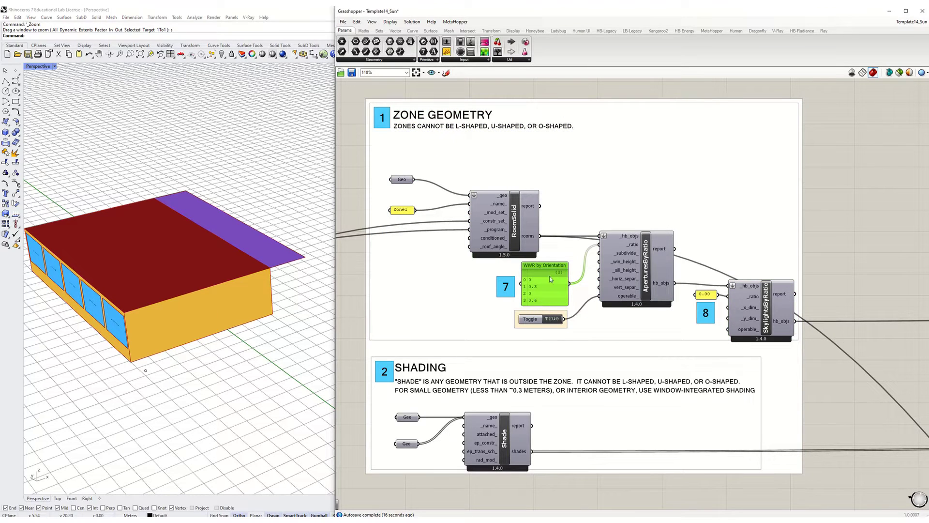
right_drag(245, 269, 146, 270)
mouse_move(264, 288)
right_down()
mouse_move(489, 276)
mouse_move(427, 283)
right_up()
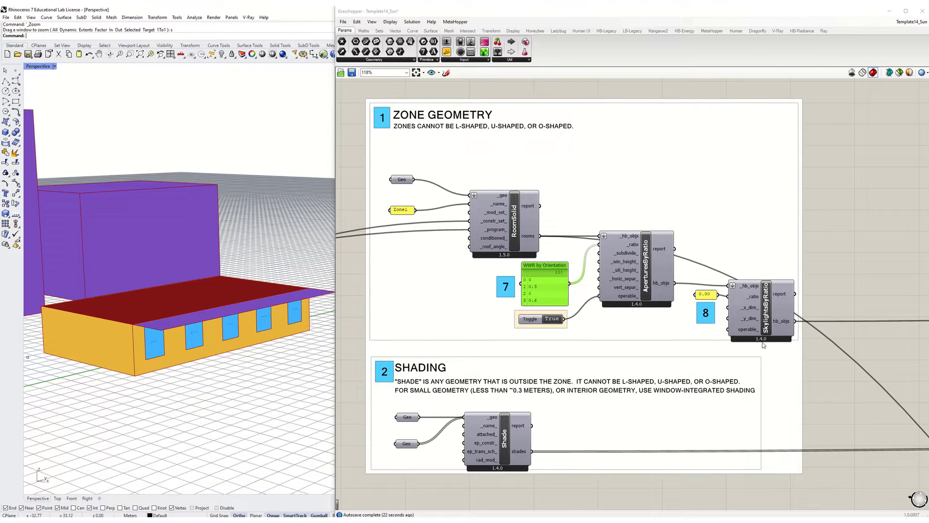
right_drag(660, 314, 535, 308)
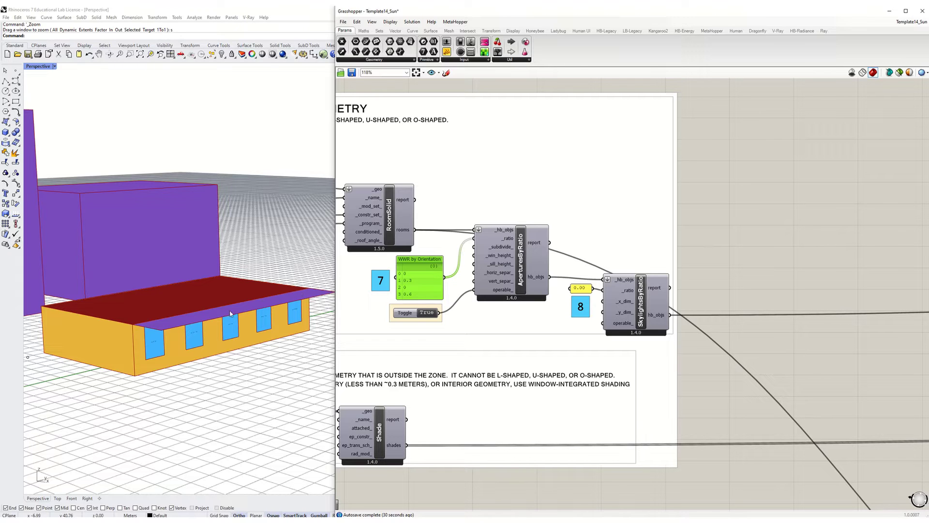
right_drag(227, 315, 242, 332)
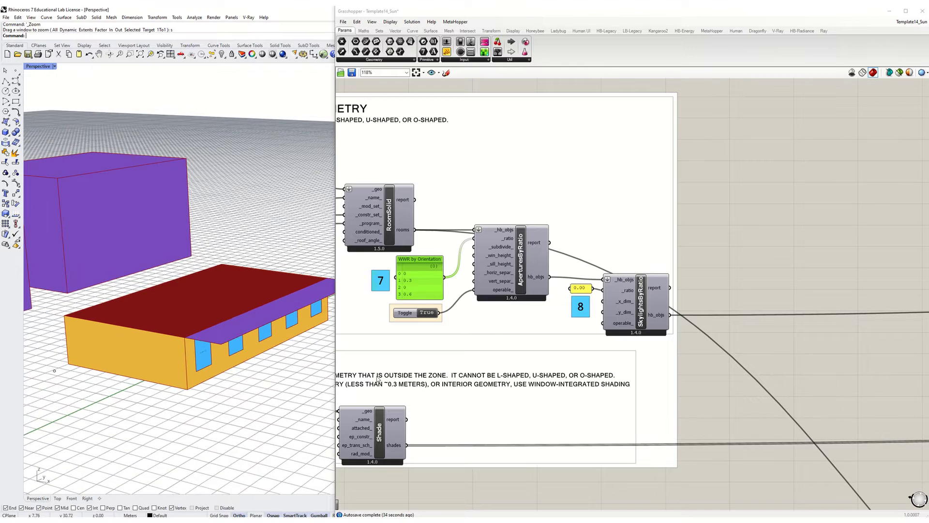
right_drag(200, 369, 208, 345)
scroll(241, 373, down, 5)
scroll(178, 363, up, 6)
scroll(205, 343, up, 2)
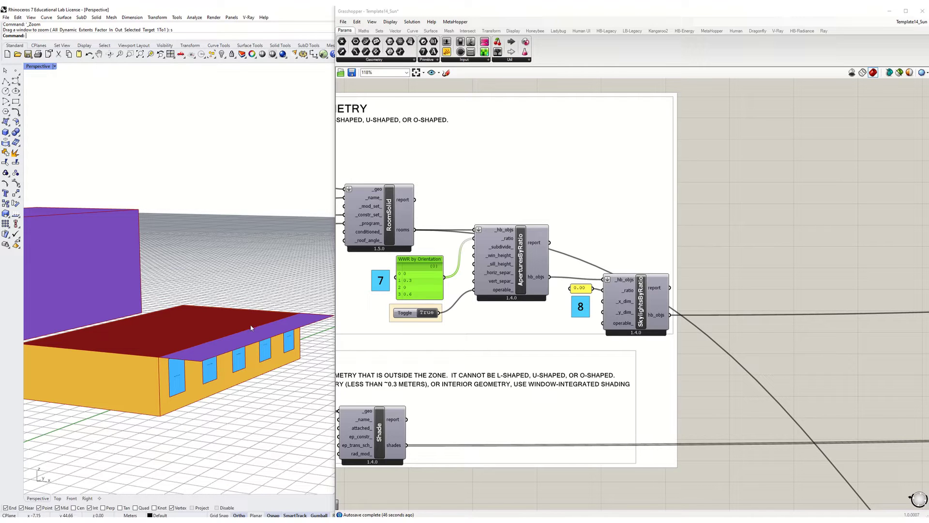
scroll(455, 278, down, 5)
Trace the room data from RoomSolid through AperturesByRatio and SkylightsByRatio, via the Data parameter, to the rooms input of IdealAir.
click(505, 289)
scroll(516, 295, up, 3)
right_drag(564, 297, 464, 294)
right_drag(405, 286, 663, 305)
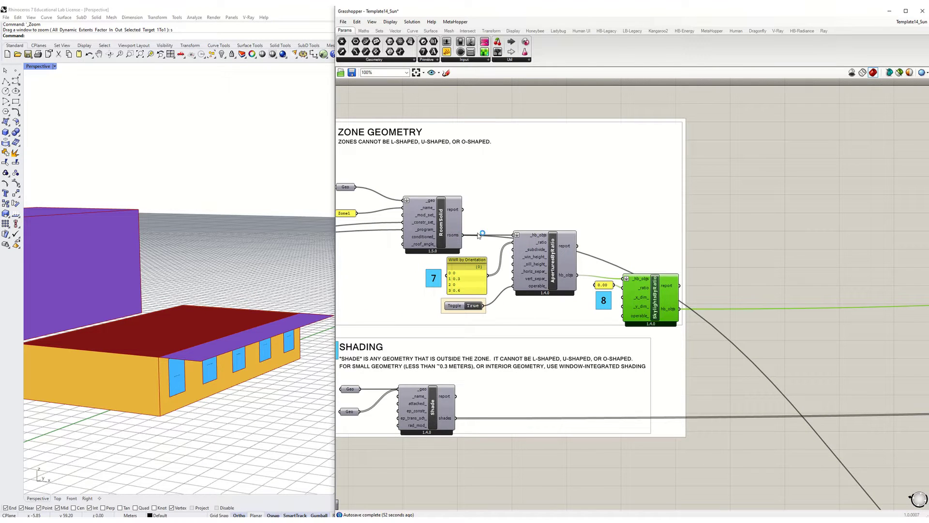
click(455, 236)
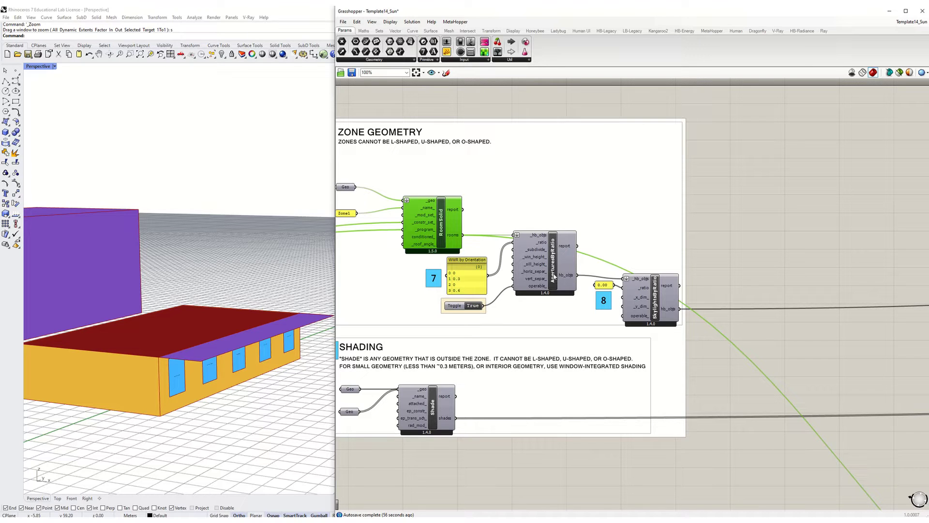
drag(656, 304, 657, 300)
right_drag(672, 301, 554, 292)
right_drag(673, 304, 415, 284)
scroll(483, 287, down, 4)
right_drag(721, 278, 488, 266)
scroll(488, 265, up, 5)
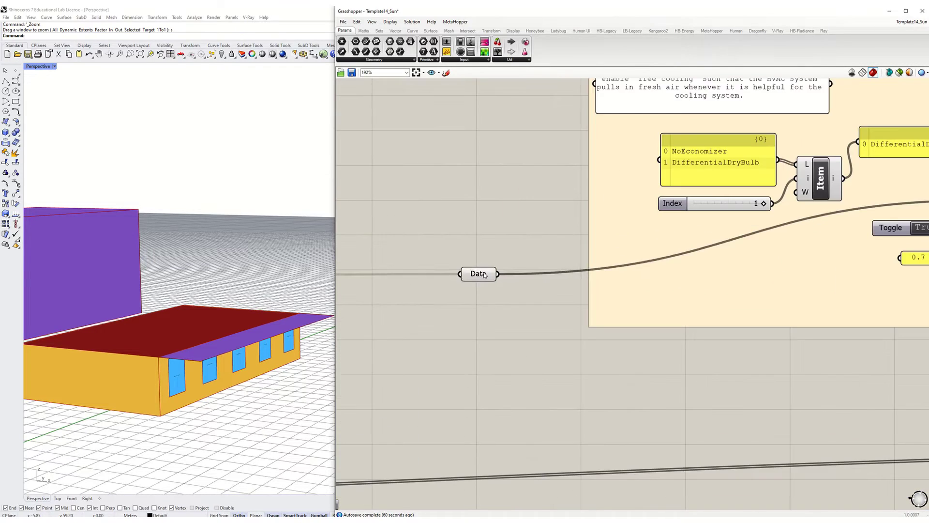
click(489, 270)
scroll(508, 266, down, 3)
scroll(808, 234, up, 4)
click(679, 273)
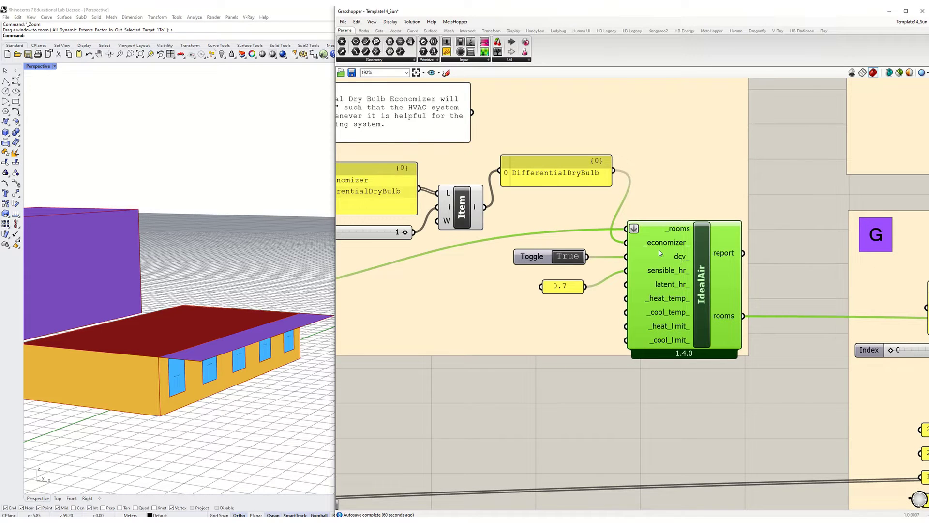
Examine the AperturesByRatio and SkylightsByRatio components in the Zone Geometry group.
scroll(668, 252, down, 4)
scroll(809, 259, down, 4)
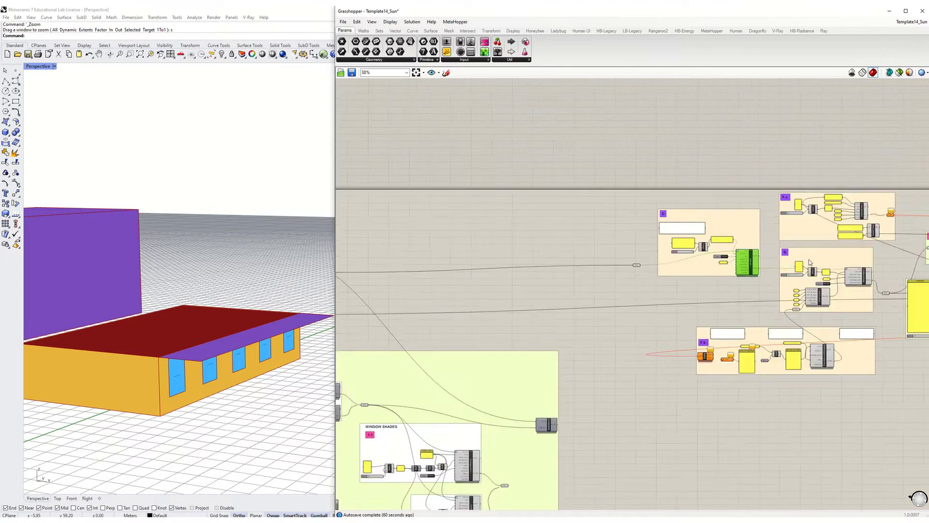
right_drag(571, 276, 770, 255)
scroll(493, 255, up, 6)
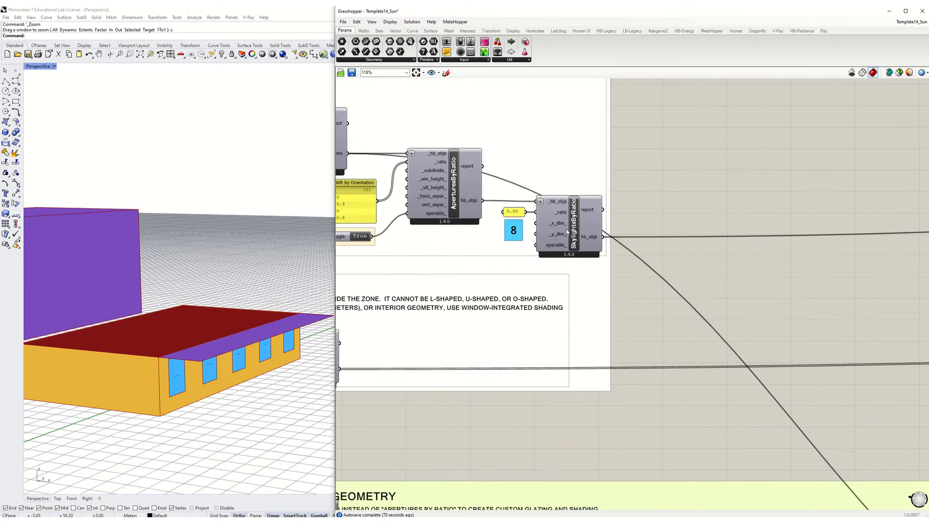
click(438, 183)
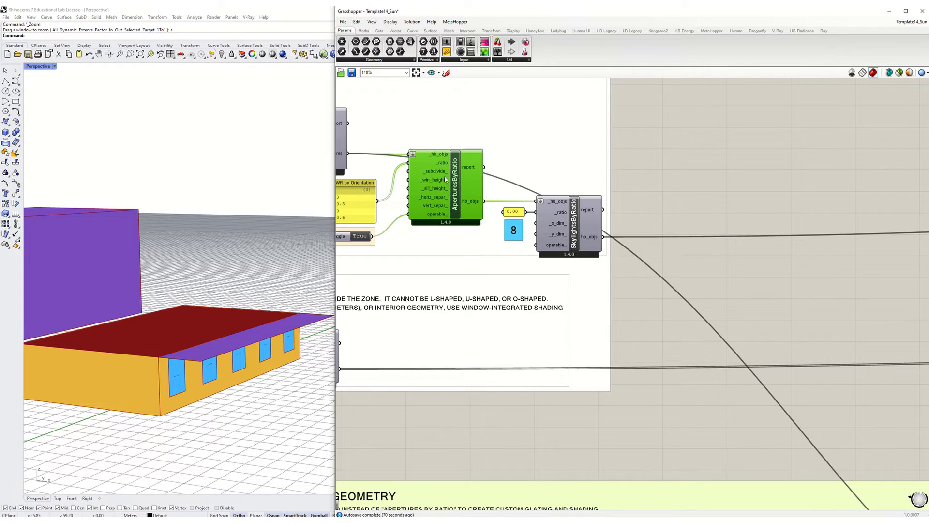
click(581, 225)
scroll(581, 225, down, 4)
scroll(460, 198, up, 4)
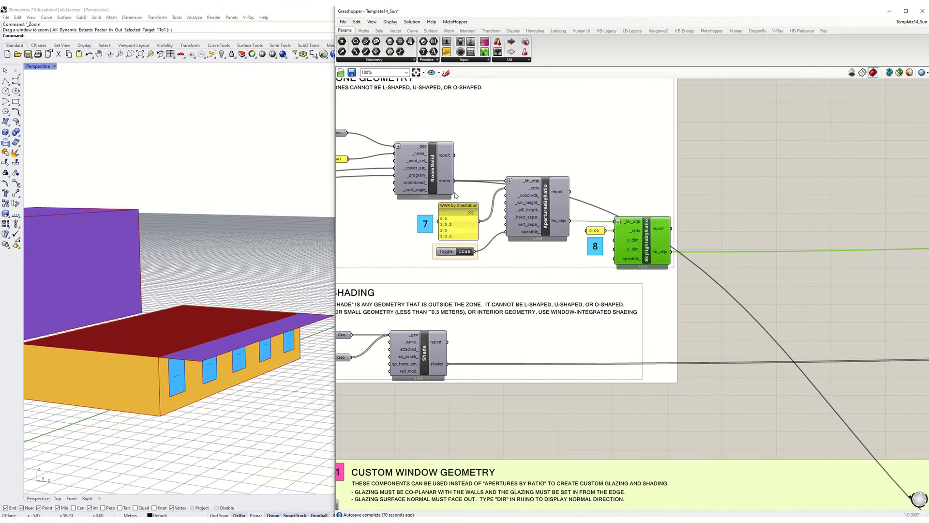
Connect the hb_obj output of AddSubface to the Data parameter feeding IdealAir, in place of the SkylightsByRatio output.
drag(455, 181, 628, 299)
scroll(454, 108, down, 3)
scroll(514, 266, down, 3)
scroll(804, 361, up, 5)
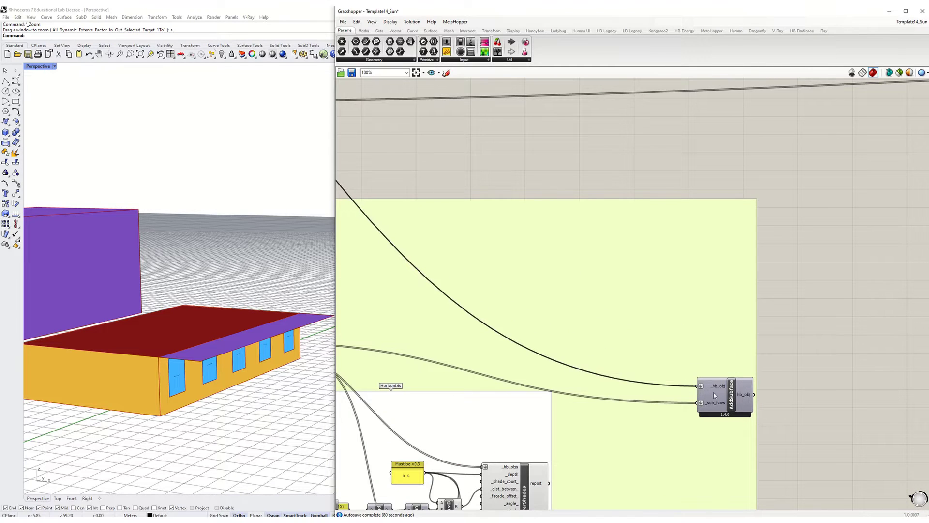
scroll(757, 414, up, 4)
click(704, 367)
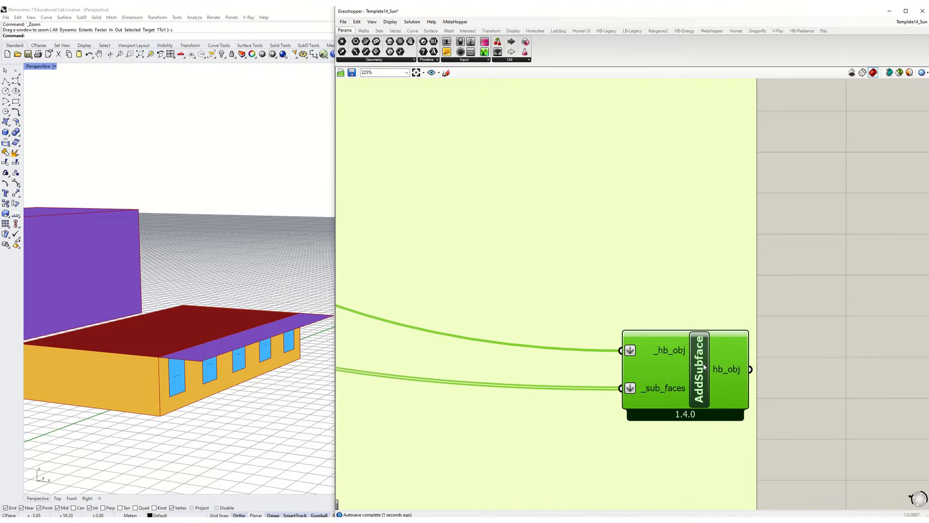
drag(751, 371, 688, 199)
scroll(561, 375, down, 5)
scroll(688, 184, up, 5)
scroll(757, 209, down, 5)
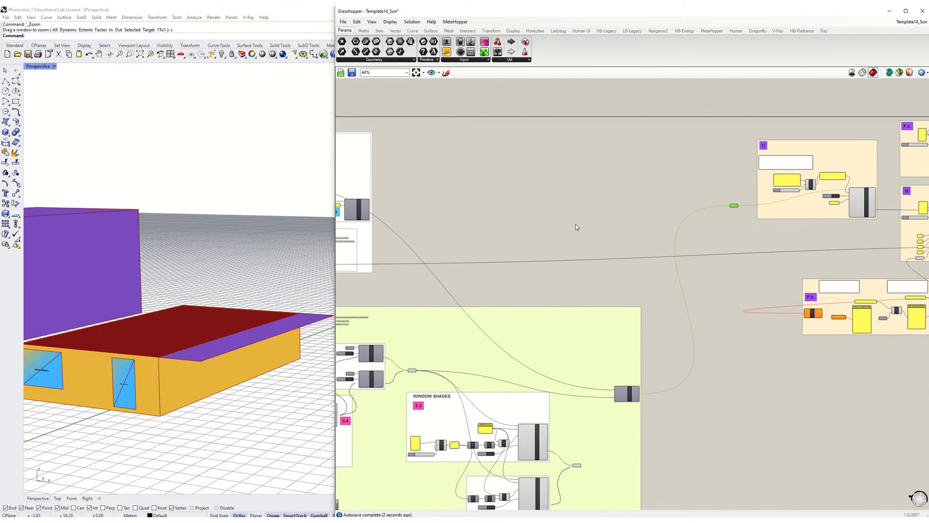
Inspect the custom windows on the building's end facade and the hb_objs output of SkylightsByRatio.
right_drag(502, 227, 556, 220)
right_drag(224, 334, 149, 367)
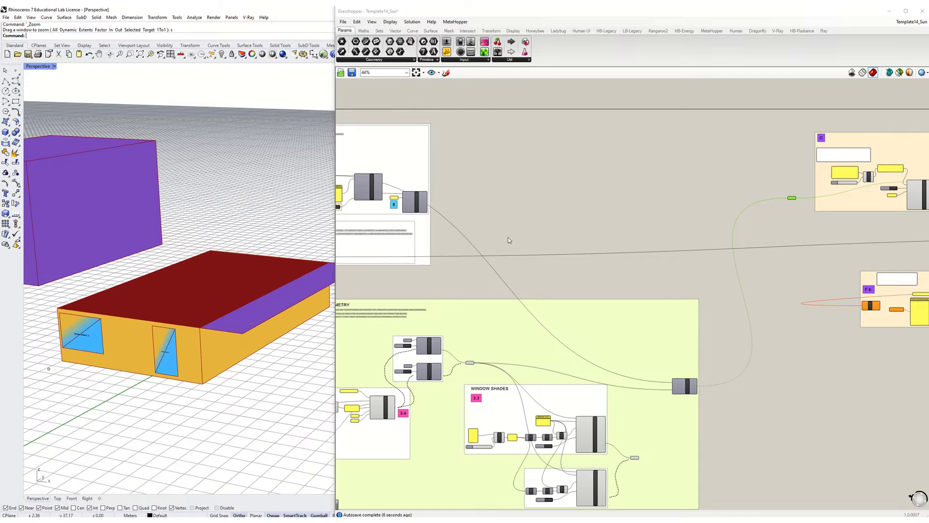
scroll(609, 238, up, 6)
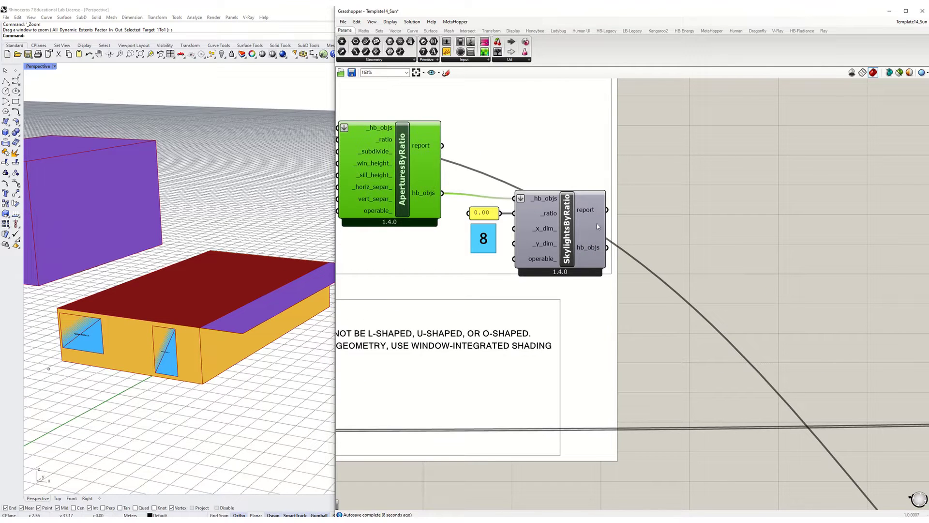
click(605, 234)
drag(606, 248, 701, 230)
click(708, 261)
scroll(569, 225, down, 7)
right_drag(676, 282, 616, 226)
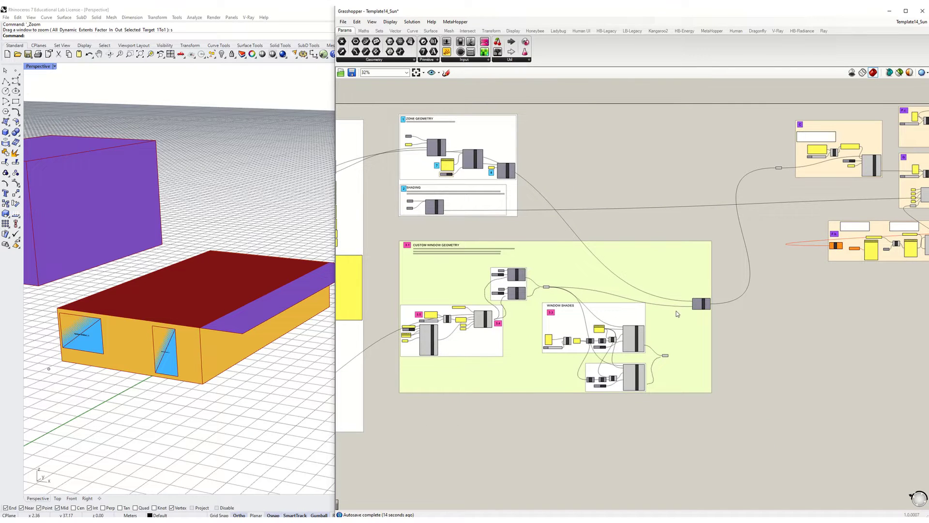
Examine the AddSubface component and the two Geo parameters feeding the Aperture components in the Custom Window Geometry group.
scroll(682, 309, up, 7)
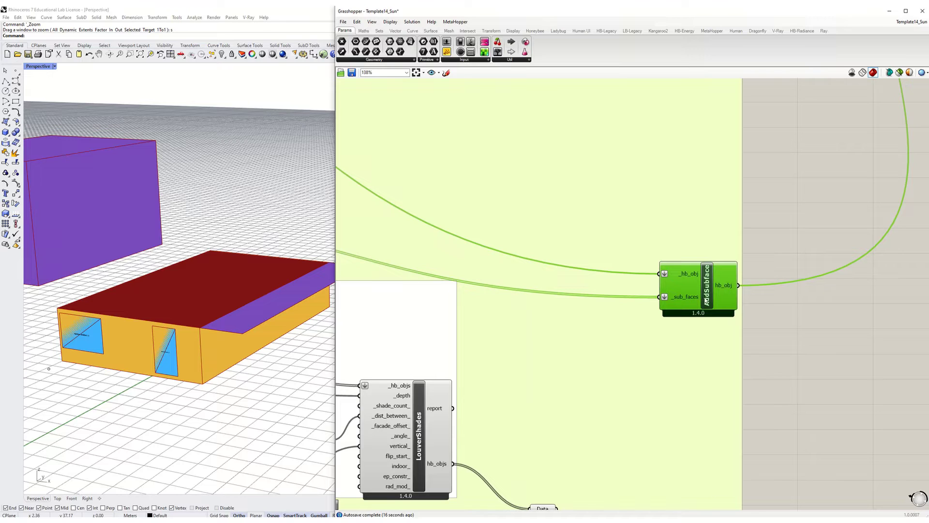
scroll(727, 291, down, 5)
scroll(733, 303, up, 2)
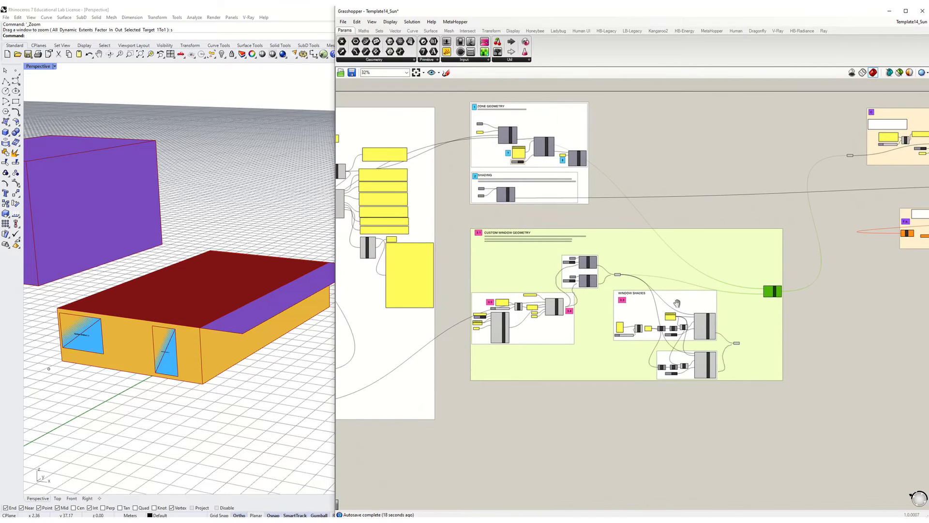
right_drag(433, 314, 585, 305)
scroll(569, 262, up, 2)
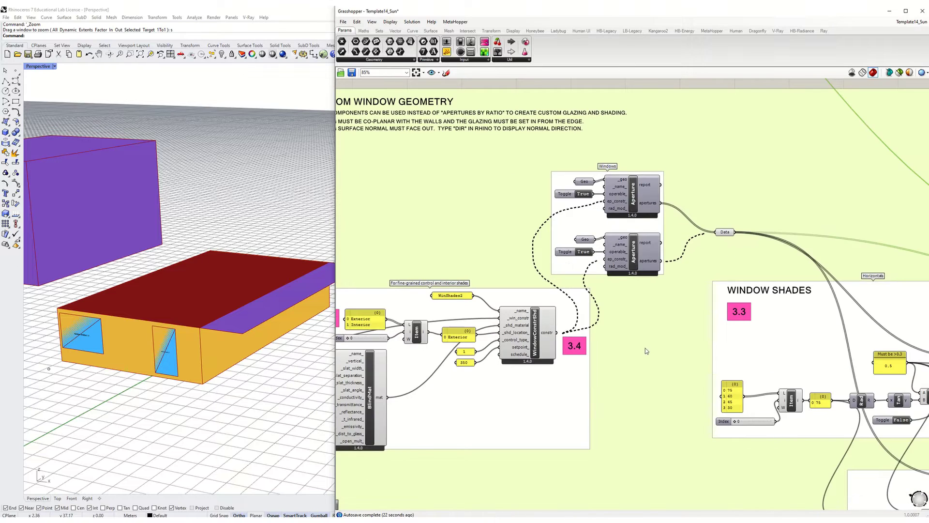
scroll(647, 347, down, 2)
scroll(628, 267, up, 3)
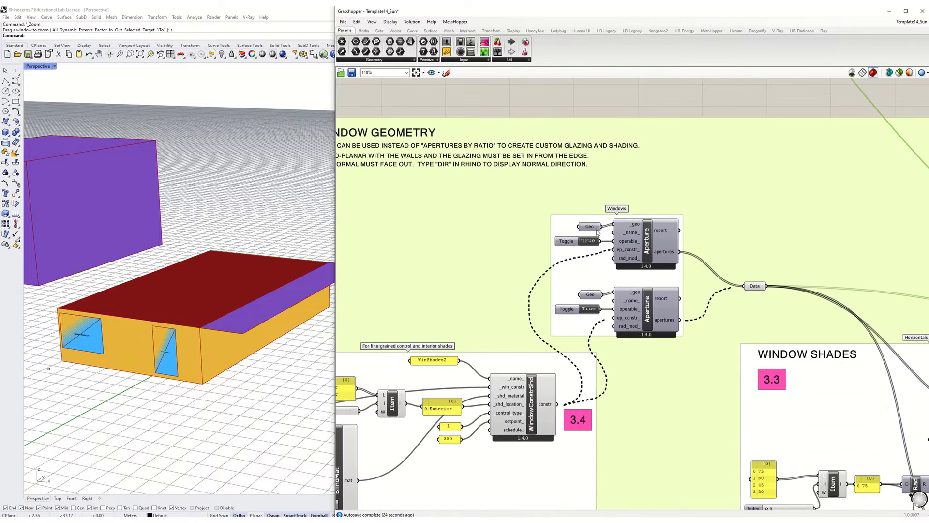
click(593, 227)
click(591, 293)
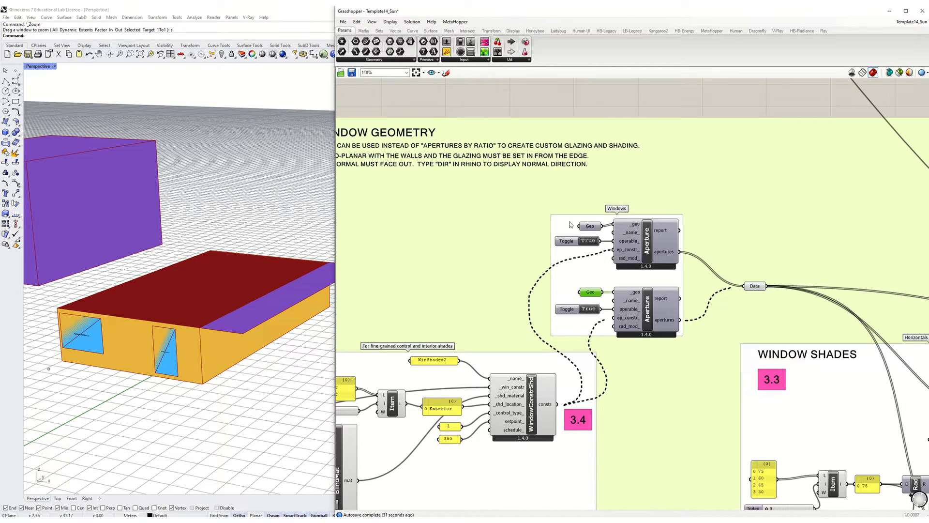
Duplicate the upper Aperture component with its Geo parameter and Toggle, placing the copy above the Windows group.
drag(509, 107, 694, 279)
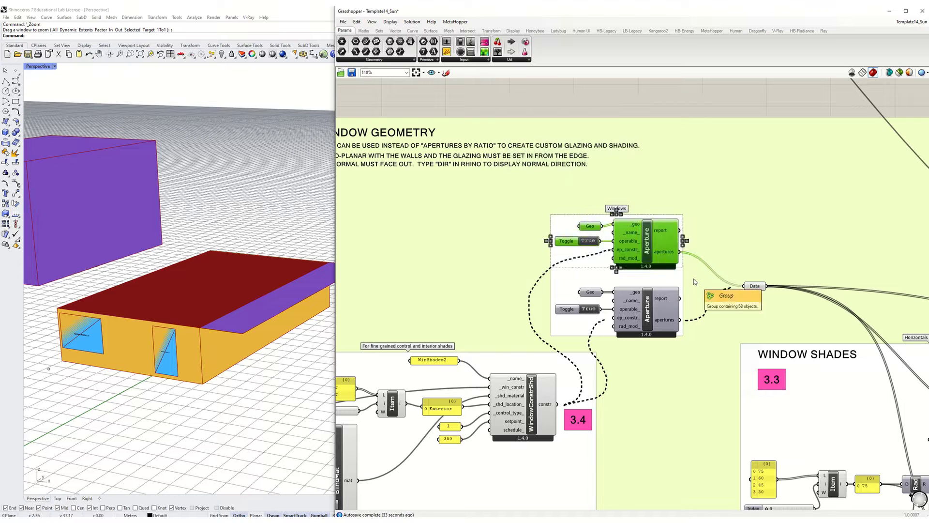
scroll(693, 279, up, 1)
alt+drag(643, 238, 633, 151)
right_drag(628, 158, 578, 250)
drag(576, 233, 706, 379)
click(497, 144)
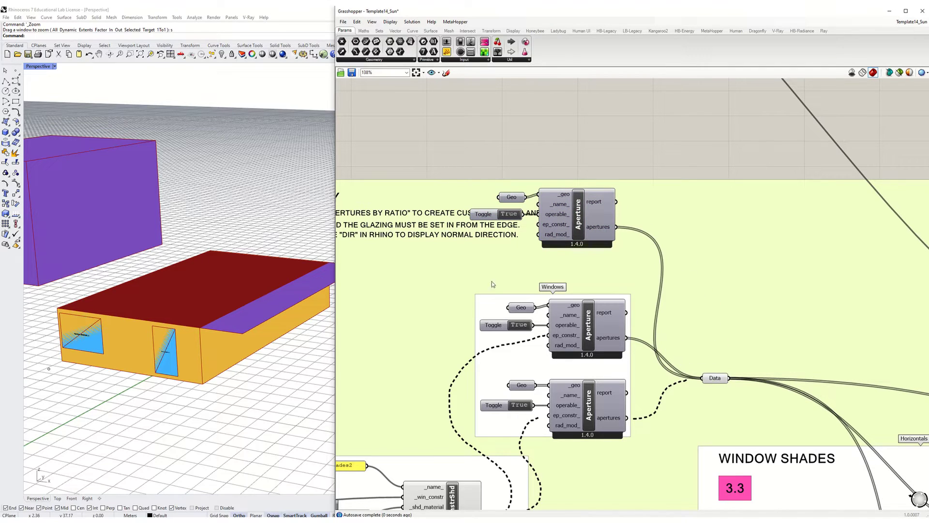
Clear the stored values from the copied Geo parameter.
drag(513, 196, 506, 194)
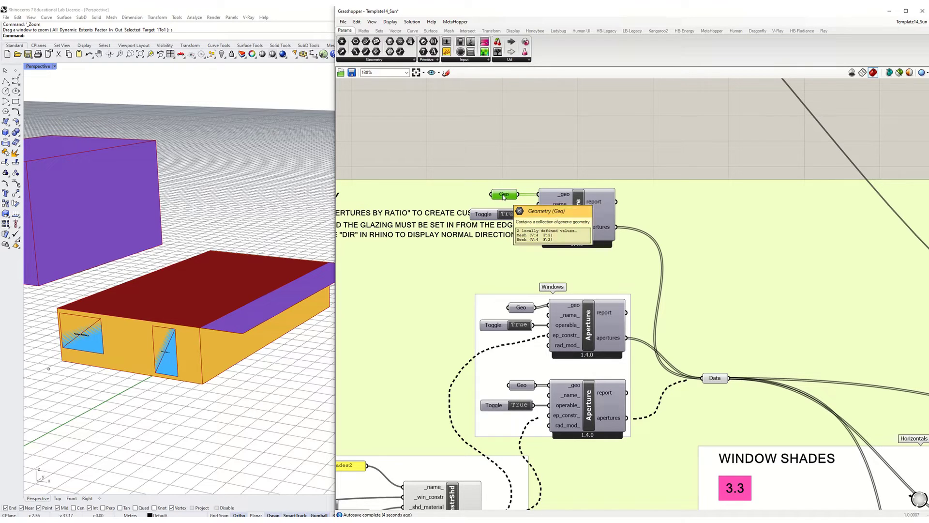
right_click(504, 196)
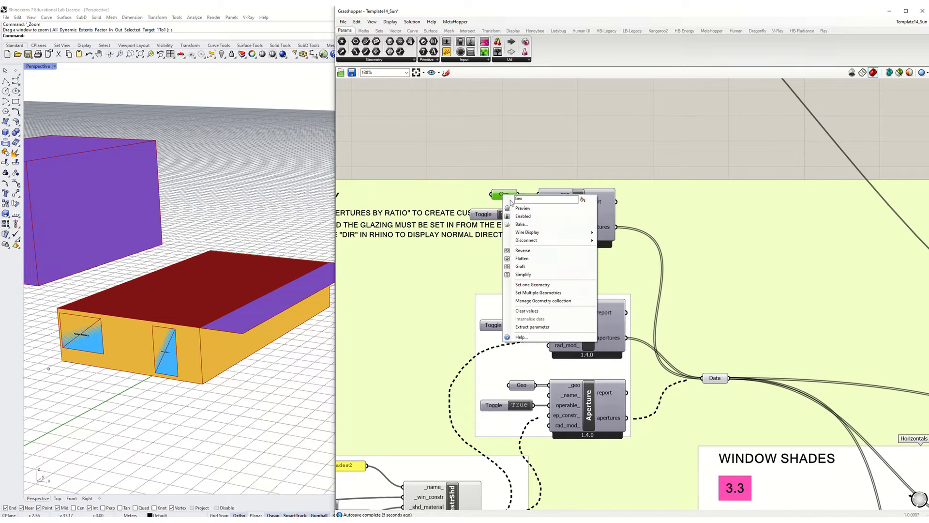
click(527, 319)
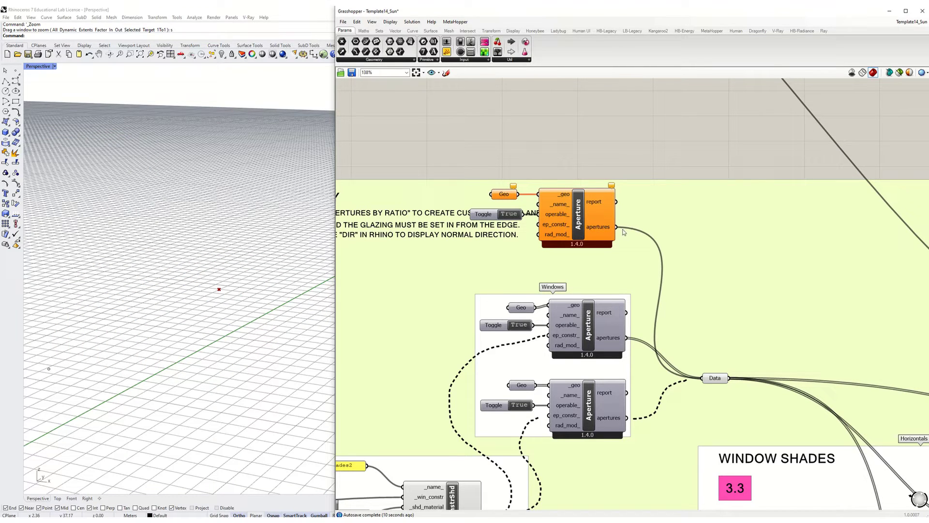
Disconnect the copied Aperture's apertures output from the Data parameter.
drag(618, 227, 702, 378)
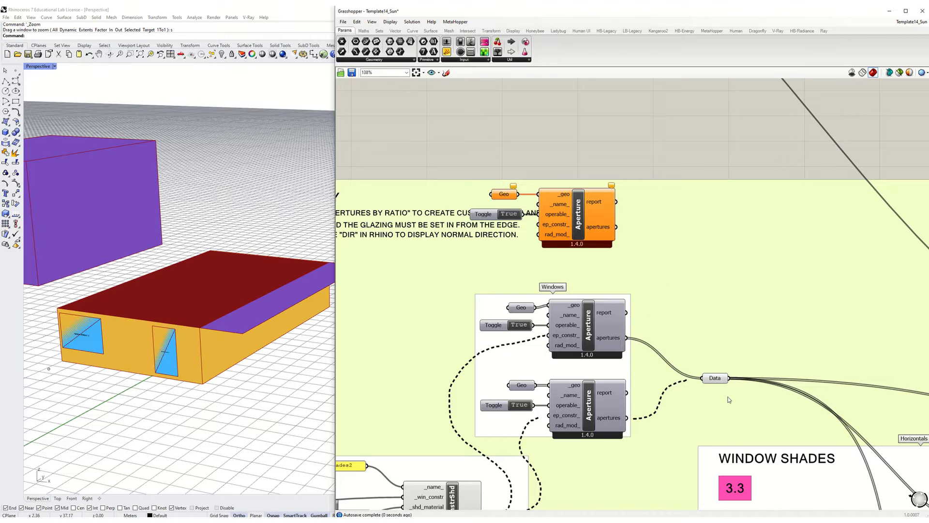
shift+drag(618, 227, 701, 377)
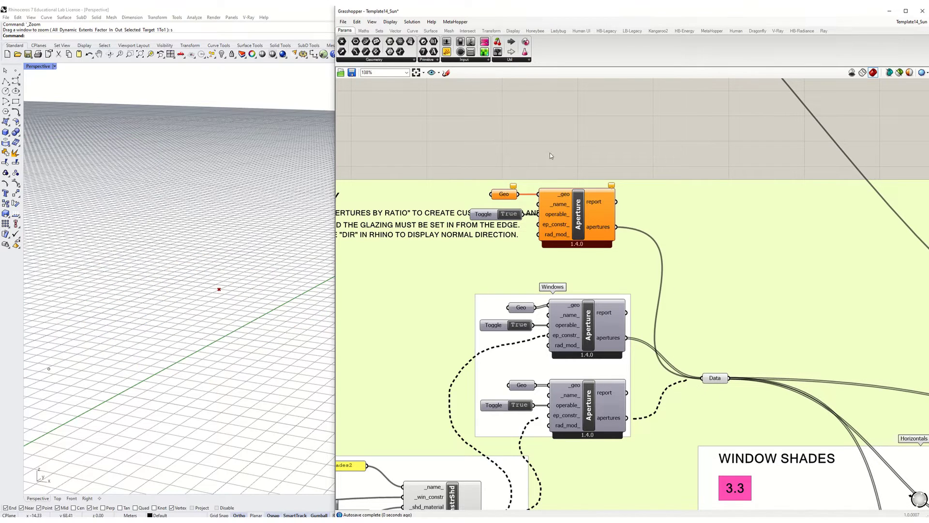
ctrl+drag(618, 227, 713, 381)
ctrl+drag(618, 227, 712, 382)
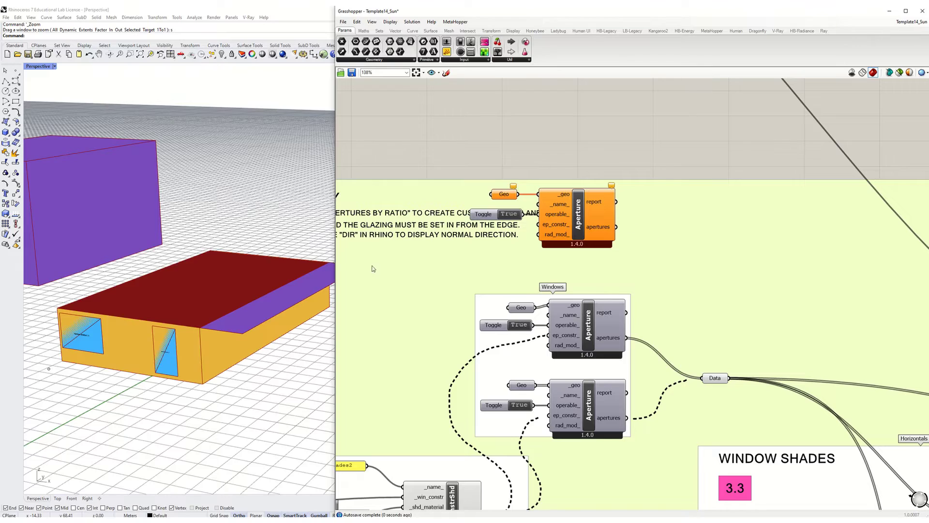
Inspect the two custom windows on the end facade and their placement within the wall.
shift+right_drag(194, 346, 221, 311)
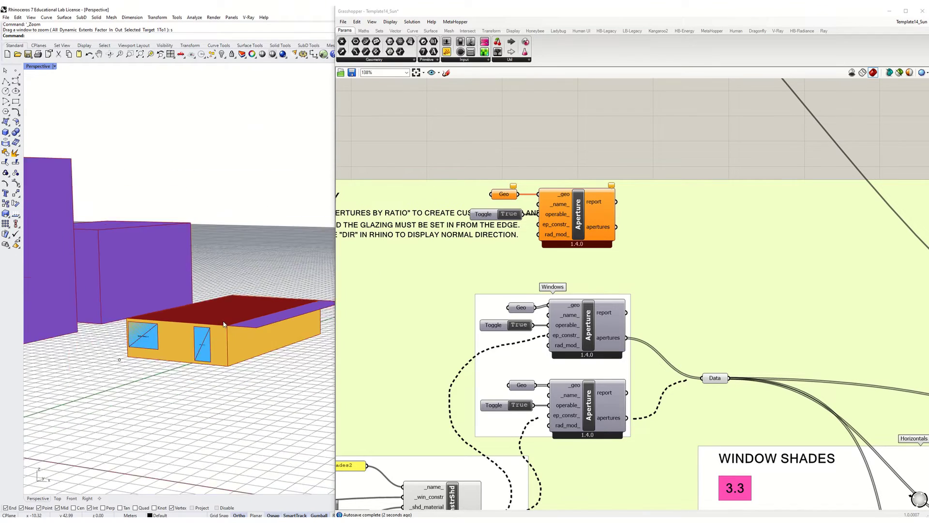
right_drag(224, 328, 238, 332)
scroll(193, 344, up, 9)
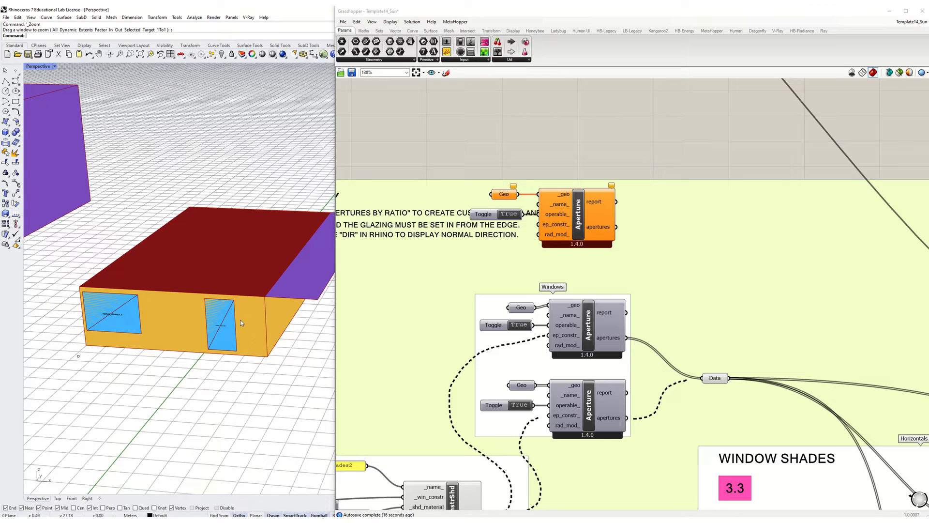
scroll(248, 350, up, 3)
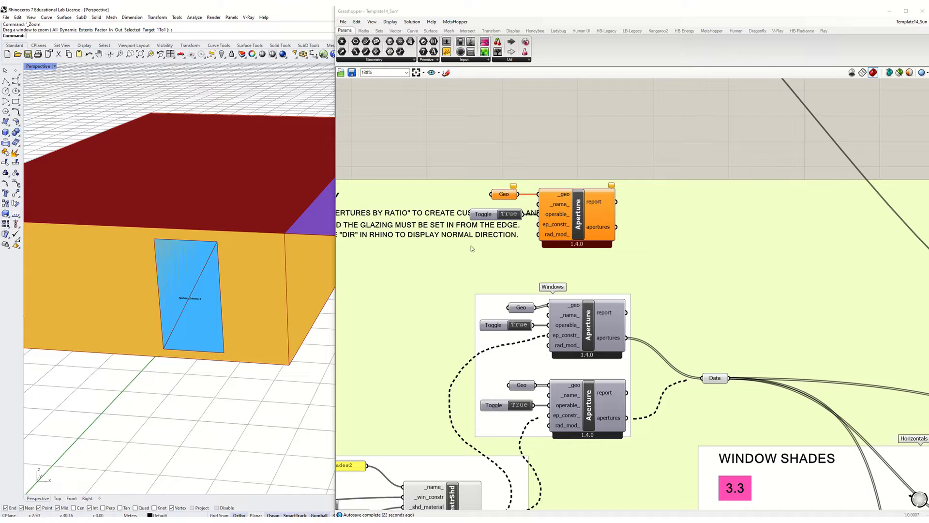
scroll(196, 288, down, 5)
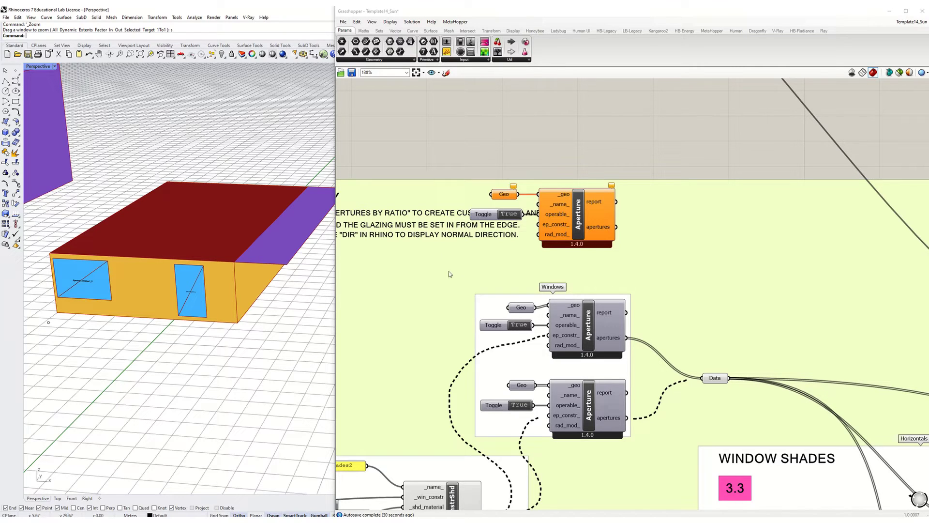
Add a Geometry parameter beside the Attributes group and connect the walls output of VizByType to it.
scroll(450, 249, down, 5)
right_drag(734, 323, 496, 299)
scroll(739, 260, up, 5)
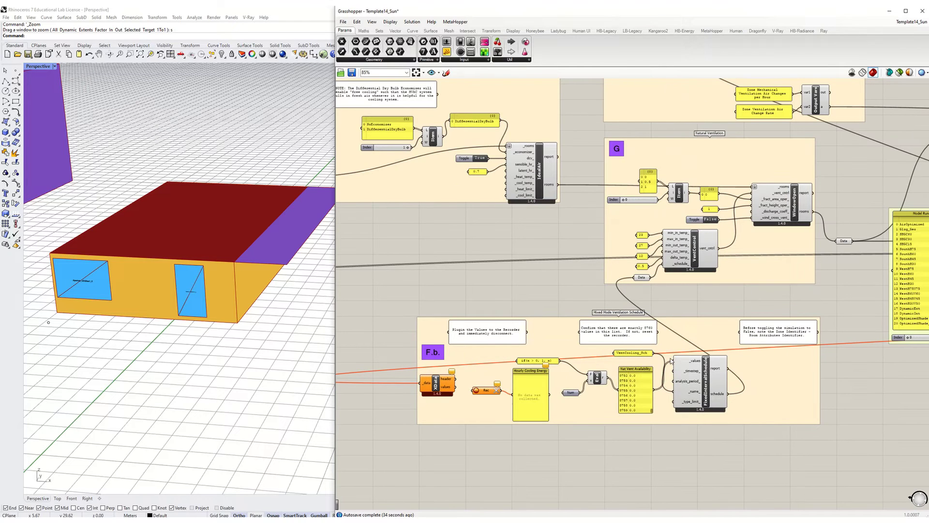
right_drag(852, 278, 531, 284)
right_drag(702, 282, 632, 278)
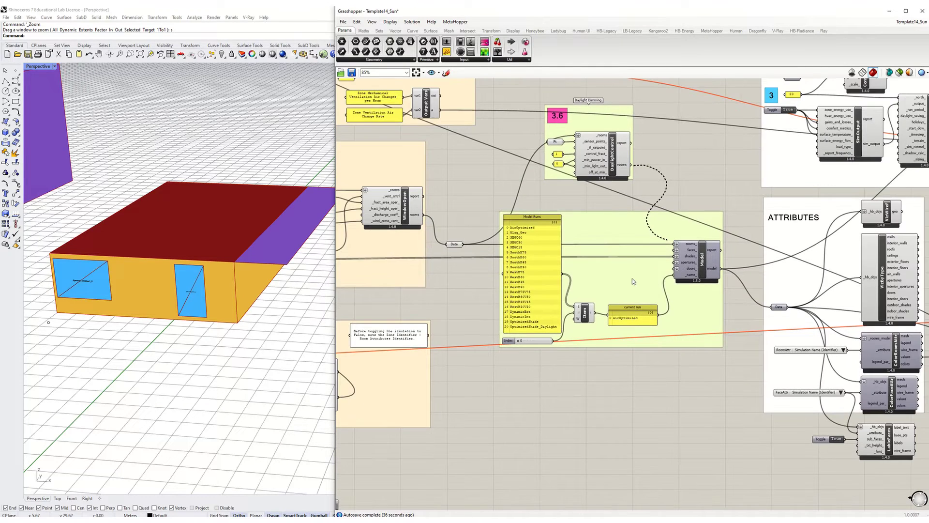
click(704, 262)
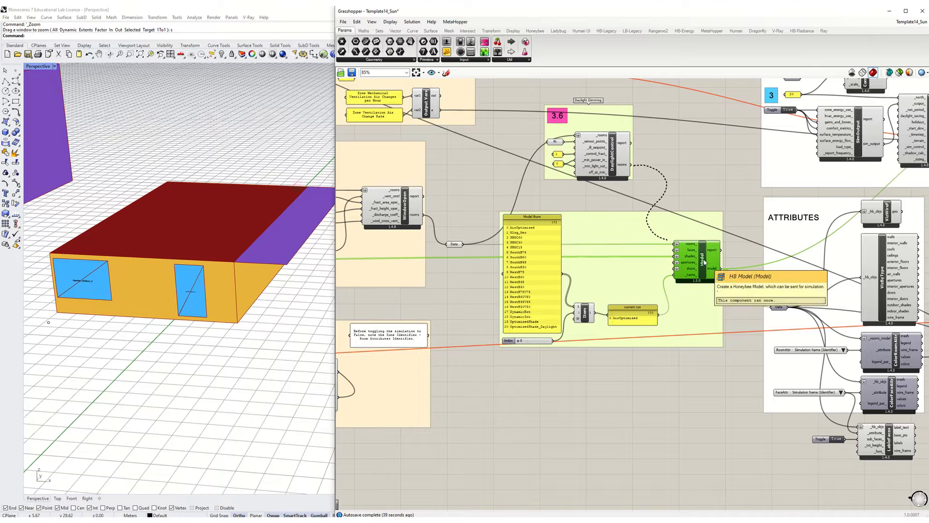
right_drag(754, 262, 489, 239)
double_click(747, 198)
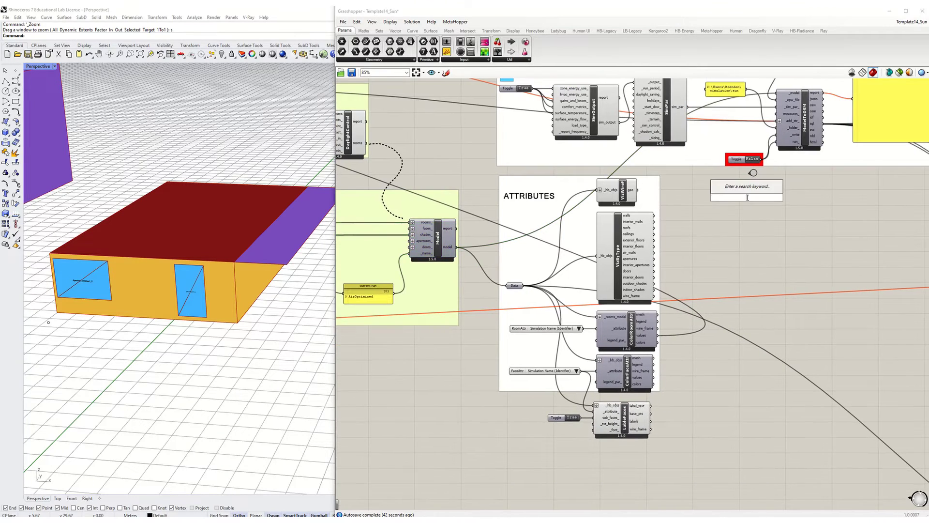
text(geo)
key(Return)
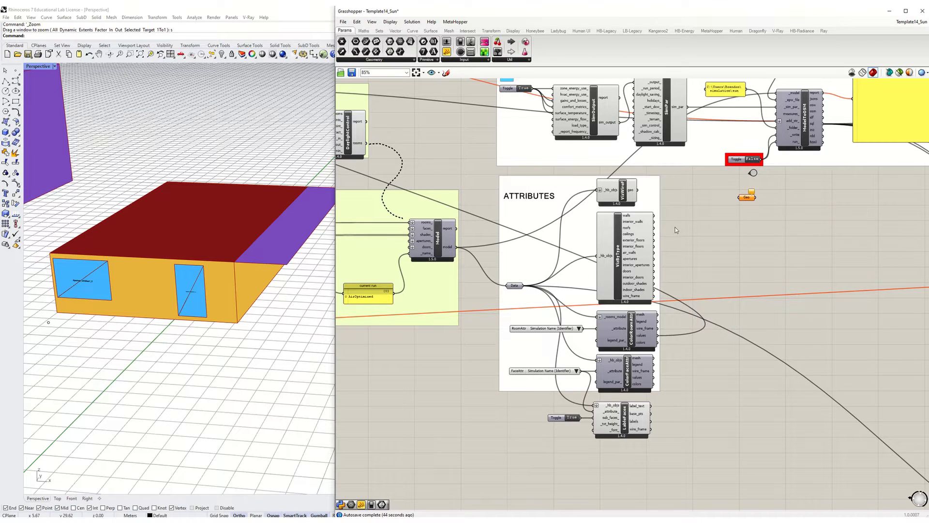
scroll(678, 226, up, 2)
drag(639, 208, 731, 203)
Bake the wall geometry into Rhino and delete the temporary Geometry parameter.
middle_click(730, 202)
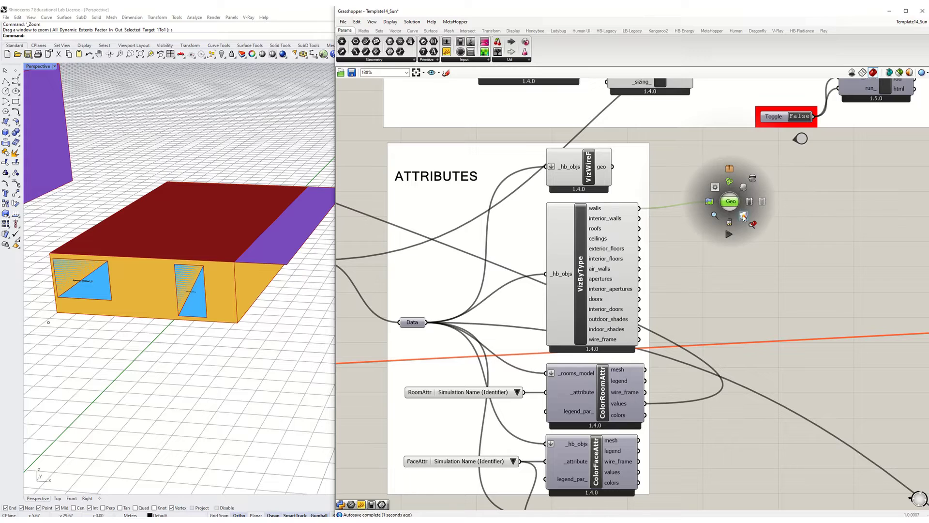
click(748, 220)
click(800, 238)
click(727, 203)
key(Delete)
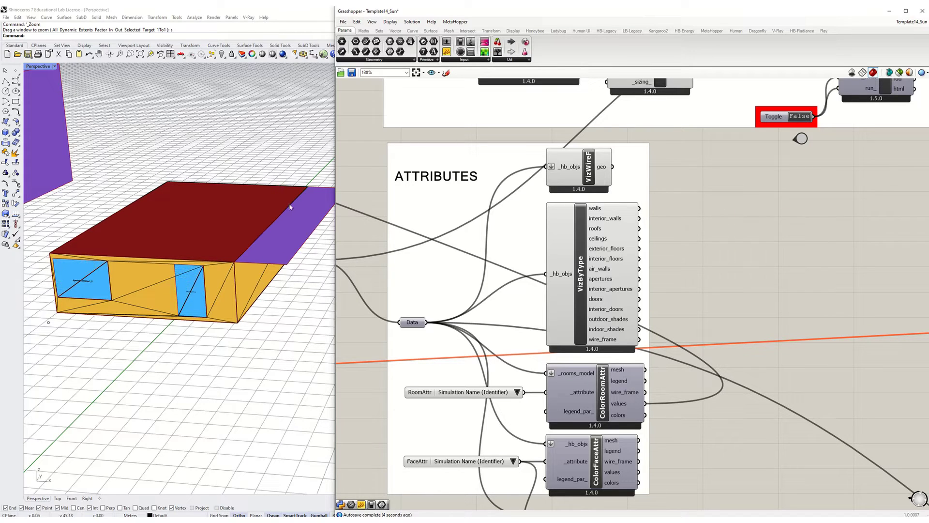
Turn off the preview of the VizByType component.
click(583, 264)
middle_click(585, 263)
click(618, 262)
middle_click(619, 260)
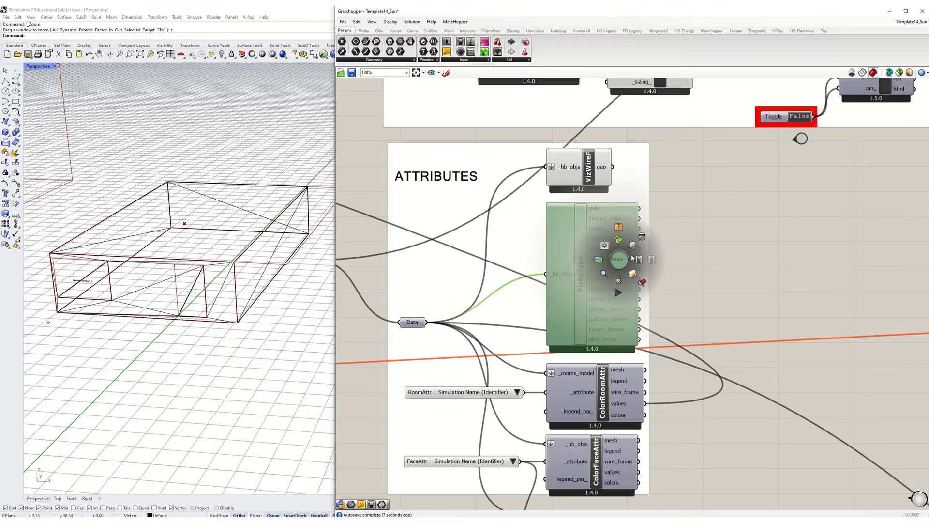
click(641, 237)
middle_click(585, 263)
click(605, 263)
click(713, 262)
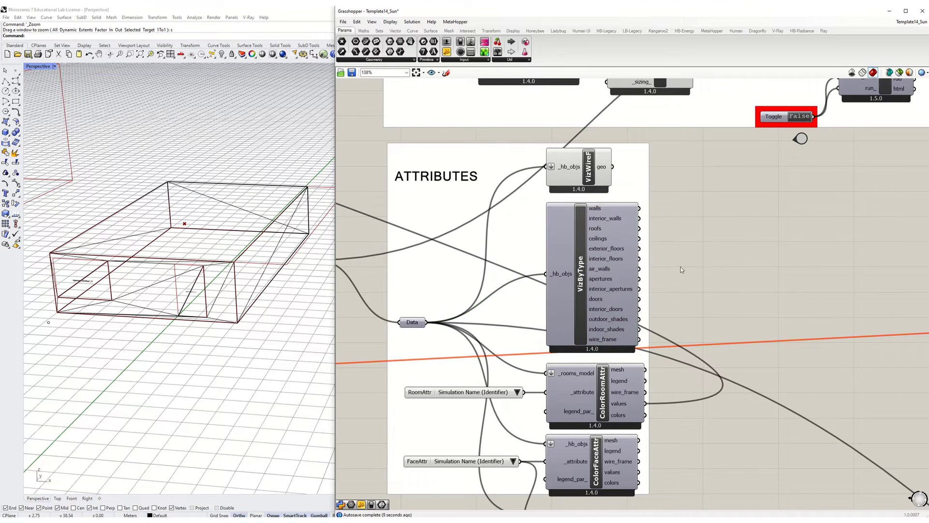
Set the Perspective viewport to Shaded display to show the baked walls.
click(55, 66)
click(40, 101)
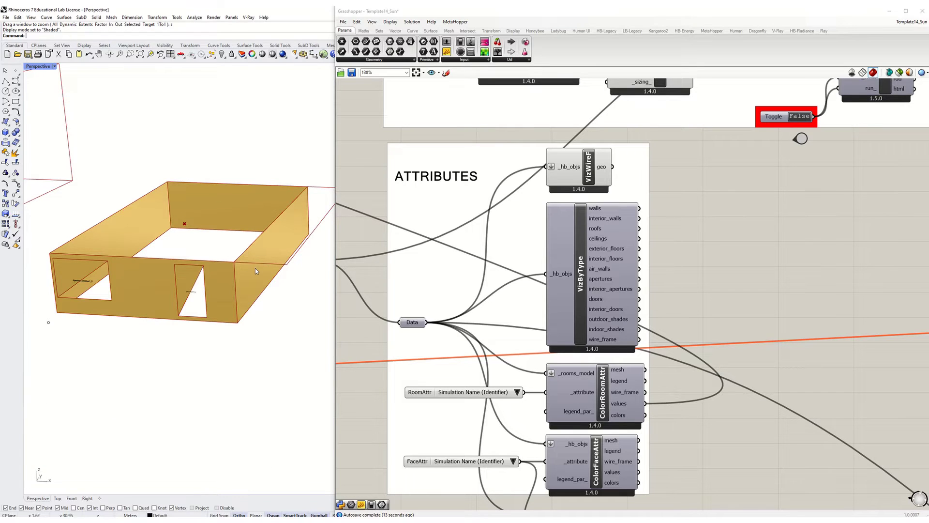
mouse_move(257, 272)
right_down()
mouse_move(224, 286)
mouse_move(209, 262)
mouse_move(223, 290)
right_up()
scroll(223, 290, up, 5)
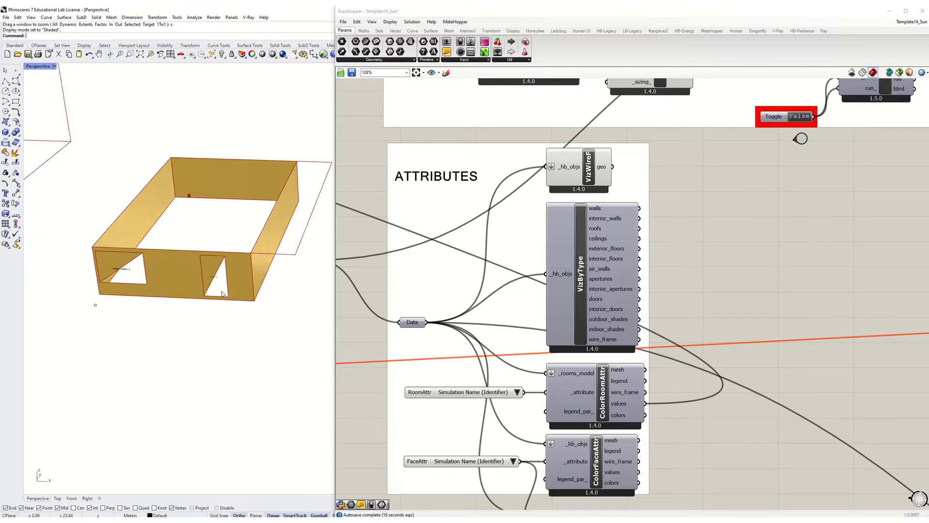
Examine the baked wall mesh and its window openings on the end facade.
click(211, 260)
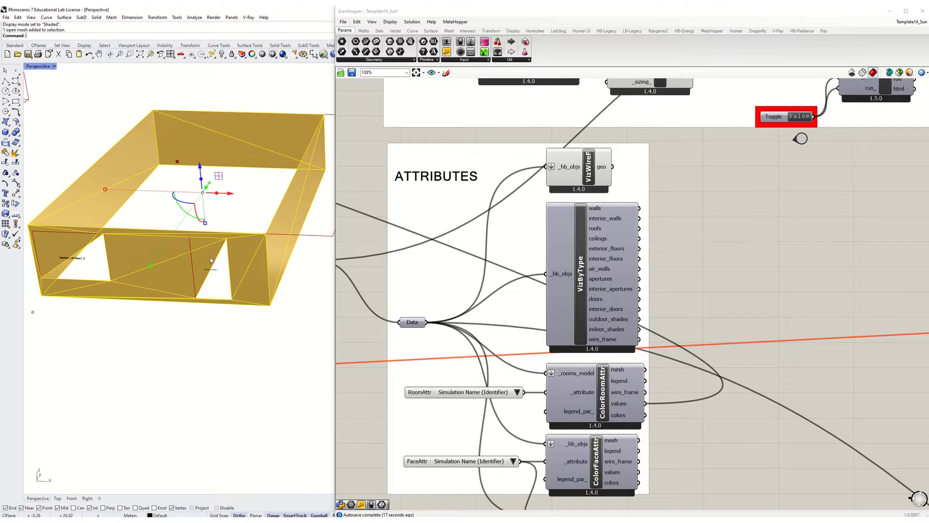
click(256, 321)
scroll(257, 320, down, 3)
mouse_move(259, 295)
right_down()
mouse_move(233, 294)
mouse_move(261, 277)
right_up()
click(201, 283)
click(229, 325)
shift+right_drag(206, 264, 167, 297)
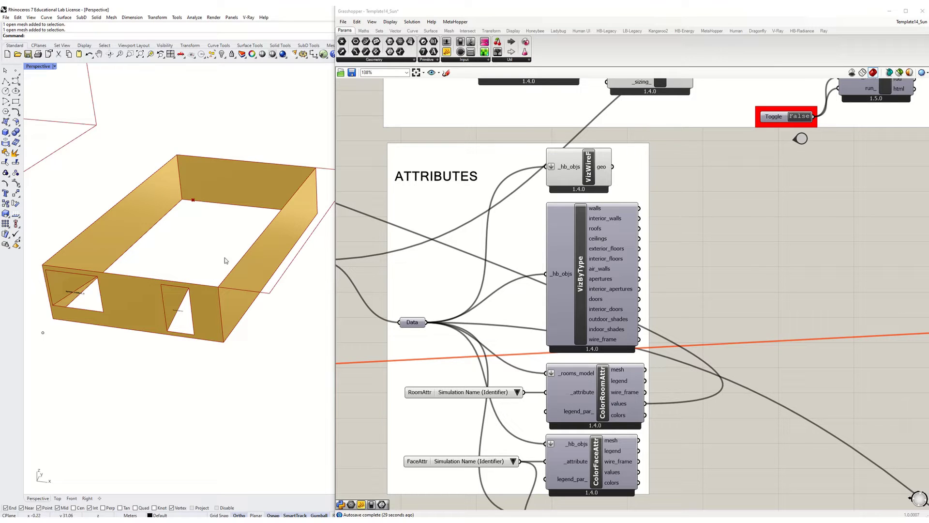
shift+right_drag(225, 257, 207, 276)
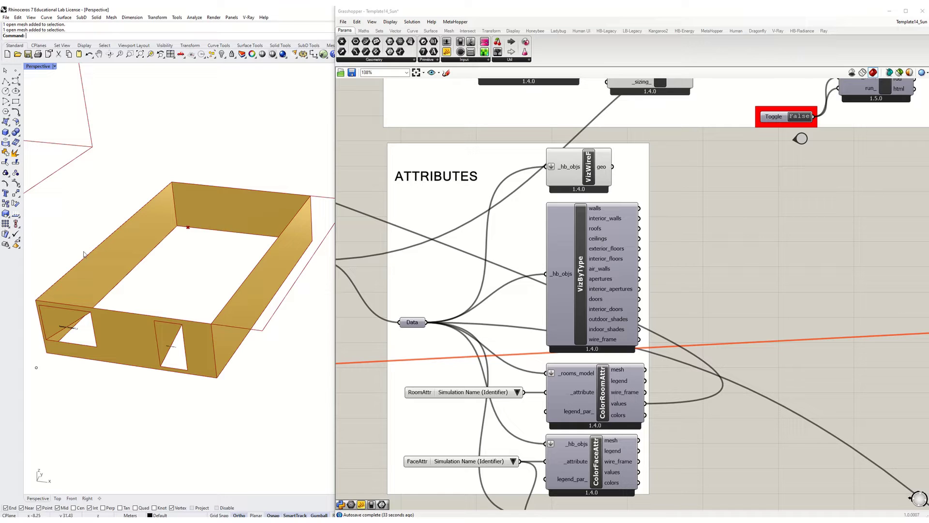
Create a 3-point plane surface covering the long side wall by snapping to the wall's corners.
click(6, 123)
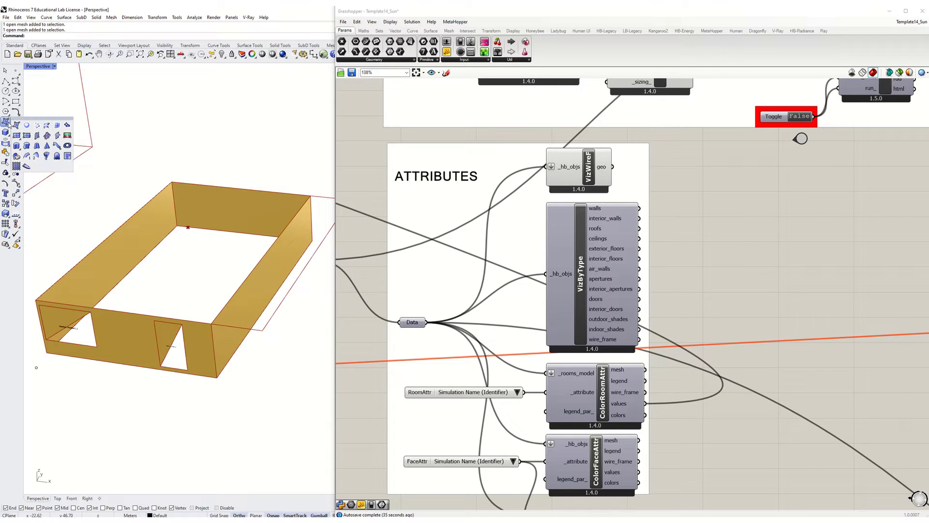
click(26, 130)
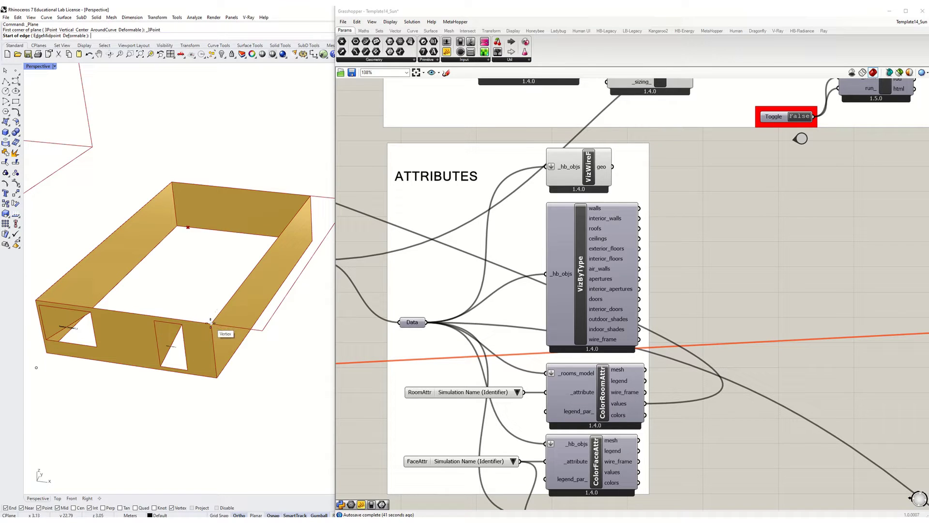
click(212, 323)
click(310, 196)
click(314, 240)
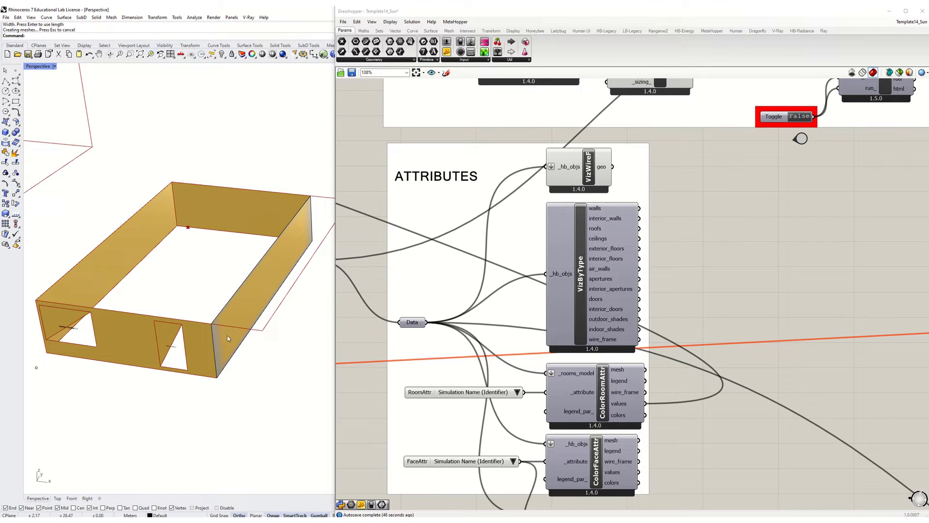
Scale the new plane surface down so that it sits inside the edges of the long side wall.
click(239, 340)
click(255, 359)
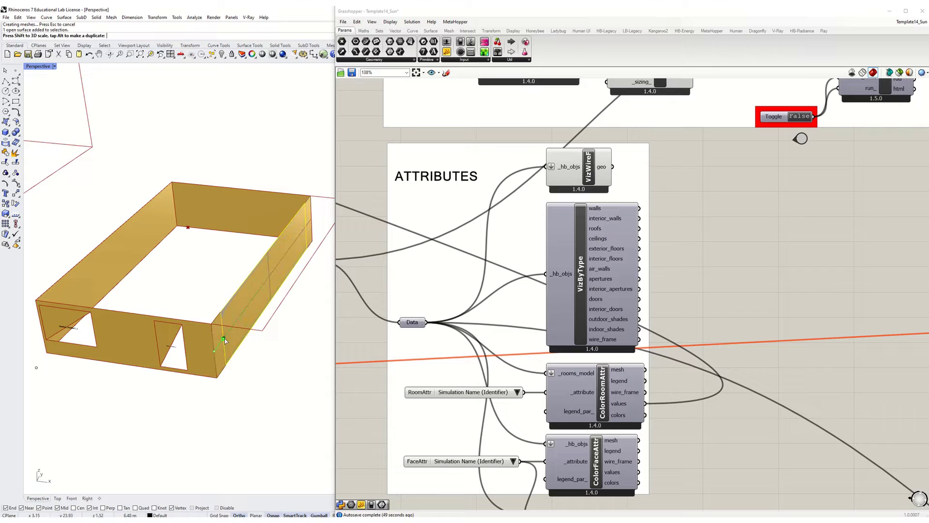
drag(284, 279, 274, 302)
right_drag(251, 360, 184, 350)
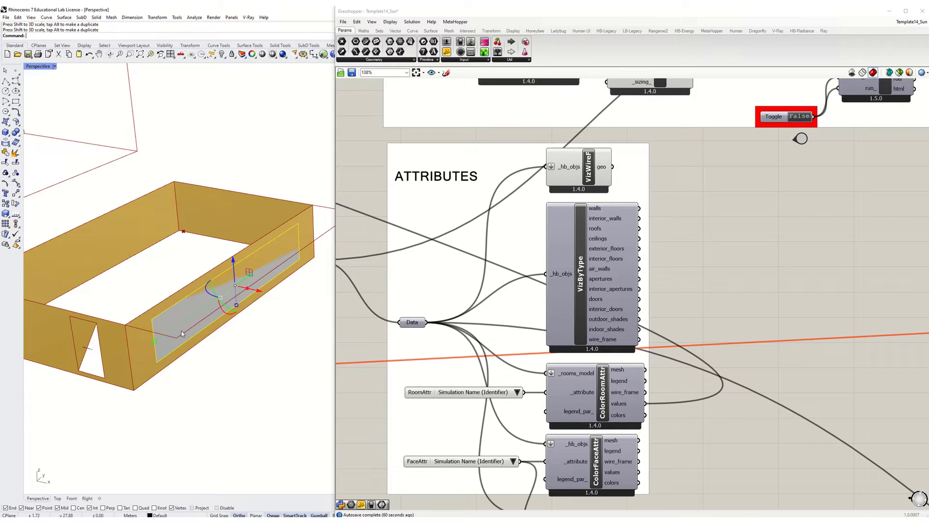
Scale the plane surface along the wall with Scale1D from its lower front corner to a length of 1 m.
text(s)
key(Return)
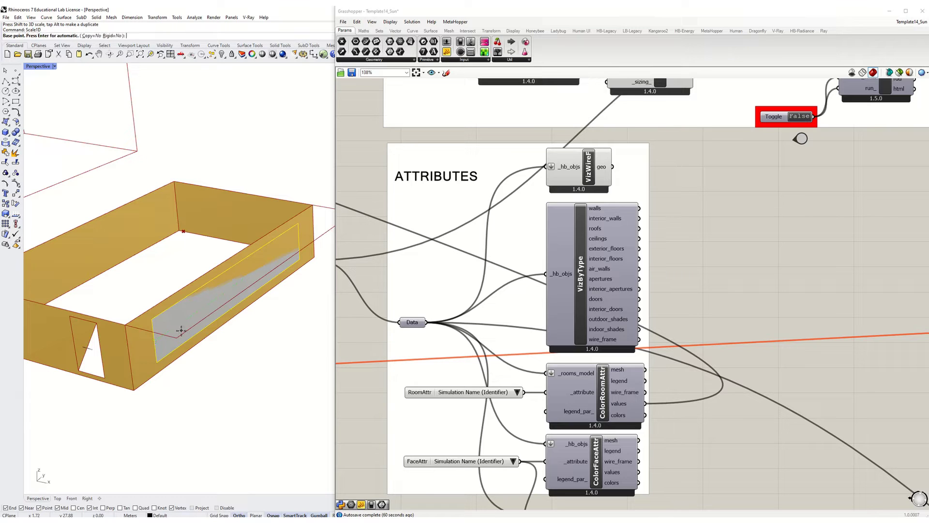
click(157, 361)
click(299, 260)
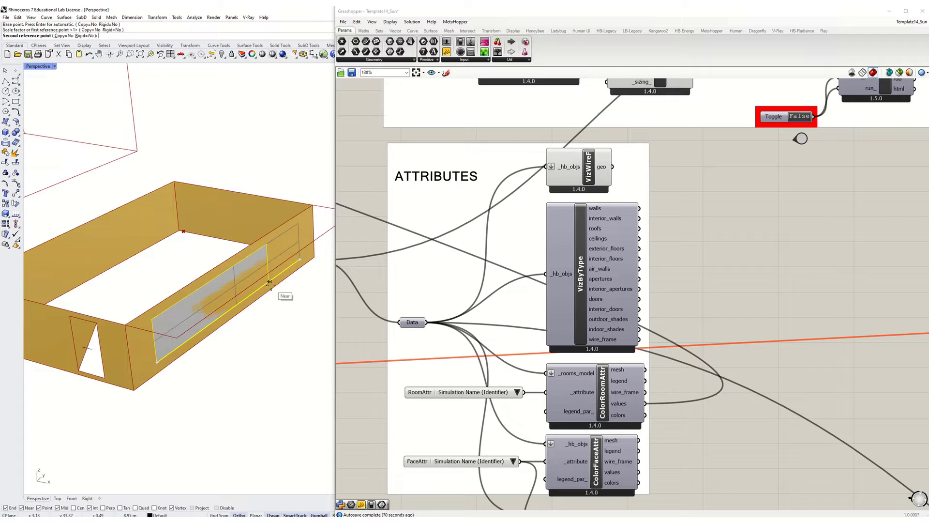
text(1)
key(Return)
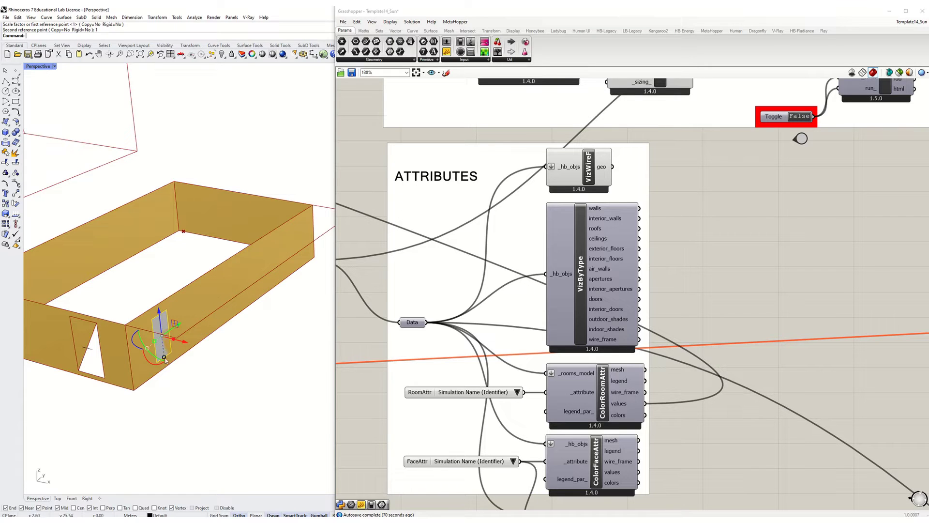
Scale the plane surface vertically with Scale1D from its lower front corner to a height of 2 m.
key(Return)
click(158, 362)
click(153, 319)
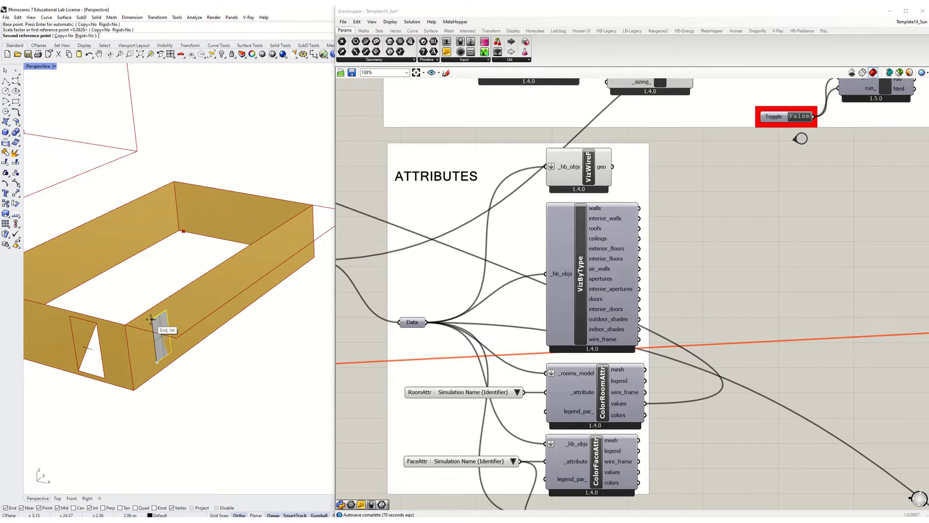
text(2)
key(Return)
key(Escape)
Duplicate the window surface along the long side wall and delete the unwanted copy.
click(159, 356)
click(181, 369)
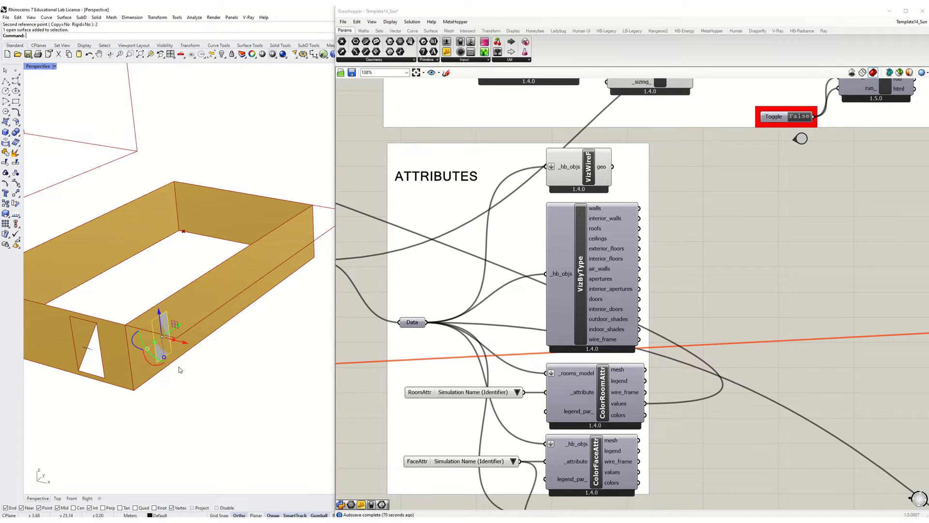
drag(183, 334, 295, 348)
key(Delete)
Move and duplicate the second window surface farther along the long side wall, and scale the farthest copy down.
click(198, 324)
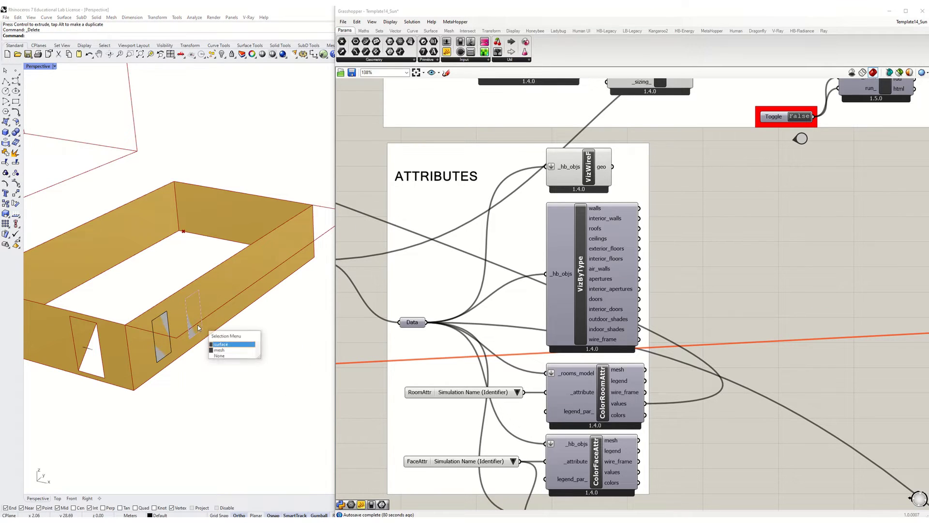
click(217, 344)
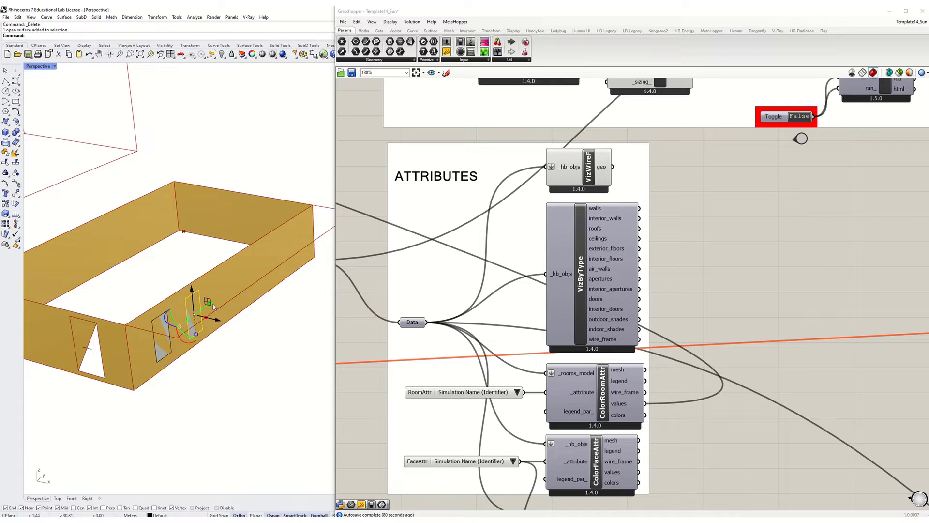
drag(215, 306, 274, 274)
drag(271, 241, 271, 231)
click(245, 357)
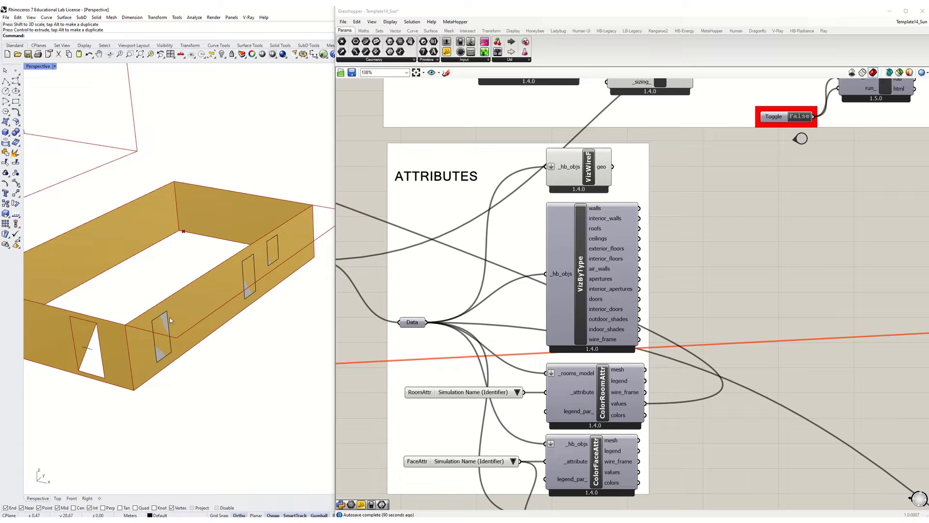
Set the three window surfaces as multiple geometries in the new Aperture's Geo parameter and connect its apertures output to the Data relay.
click(166, 319)
click(198, 337)
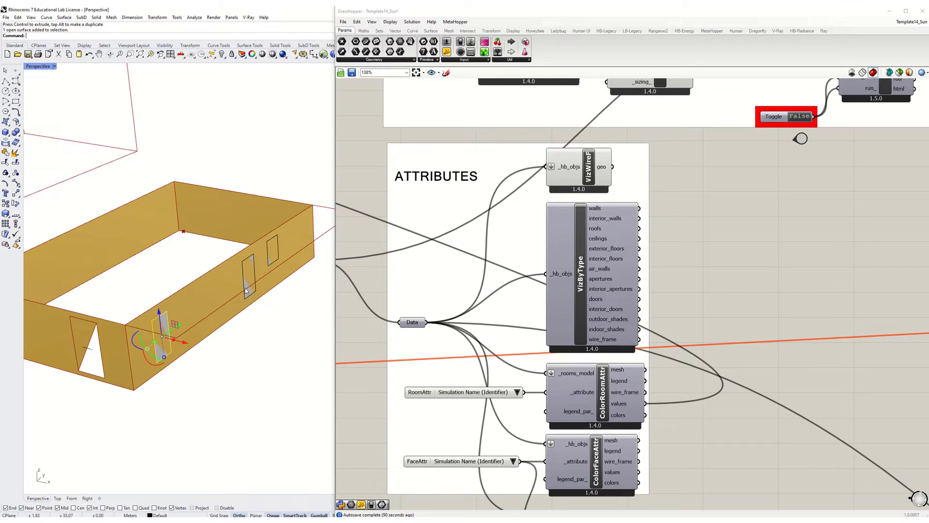
shift+click(250, 291)
click(263, 301)
shift+click(281, 267)
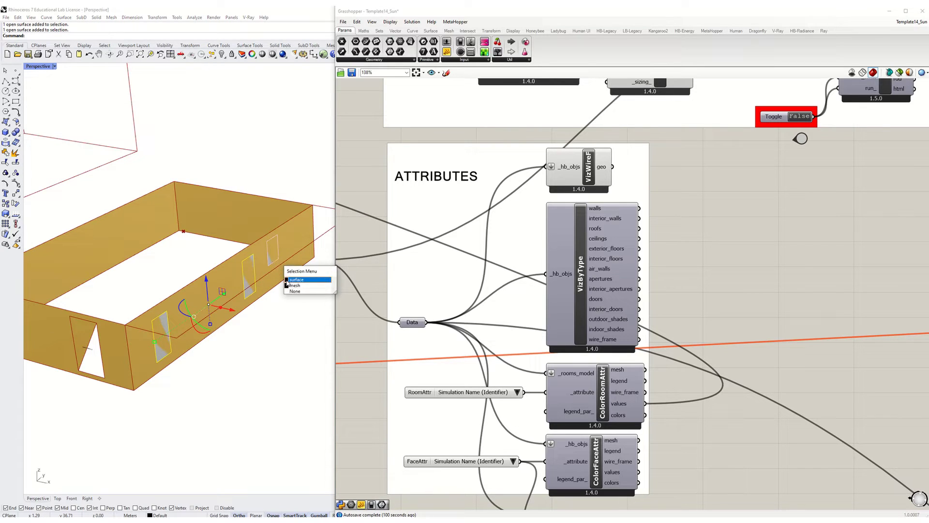
click(309, 280)
scroll(680, 317, down, 4)
scroll(494, 345, down, 5)
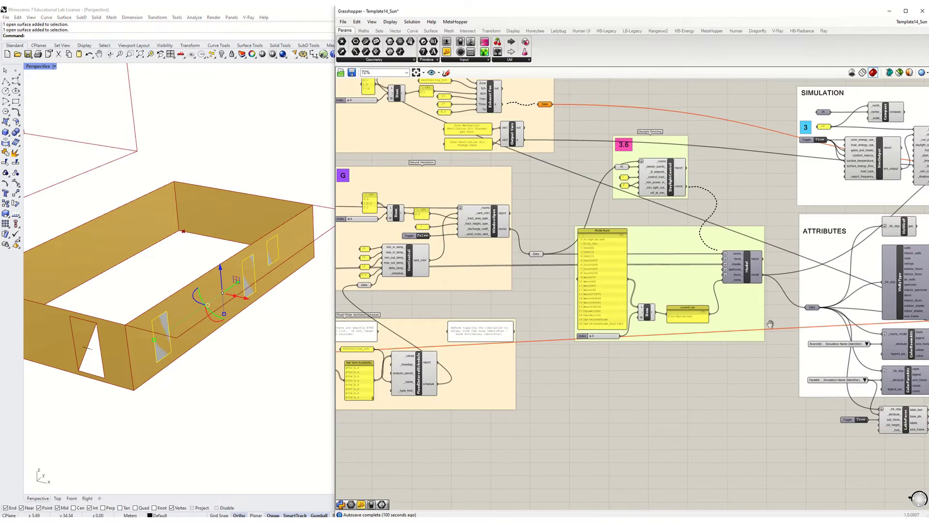
scroll(543, 348, up, 5)
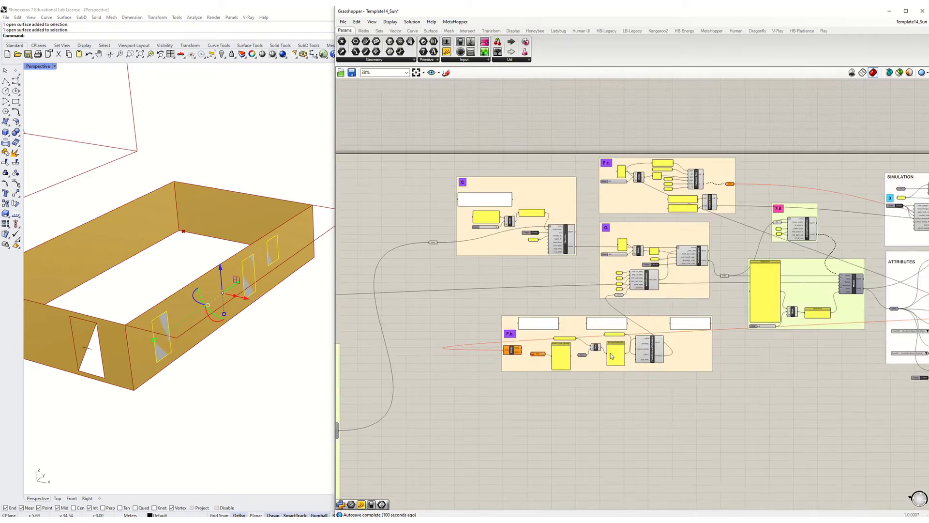
scroll(590, 356, down, 5)
right_drag(509, 360, 711, 265)
scroll(413, 273, up, 6)
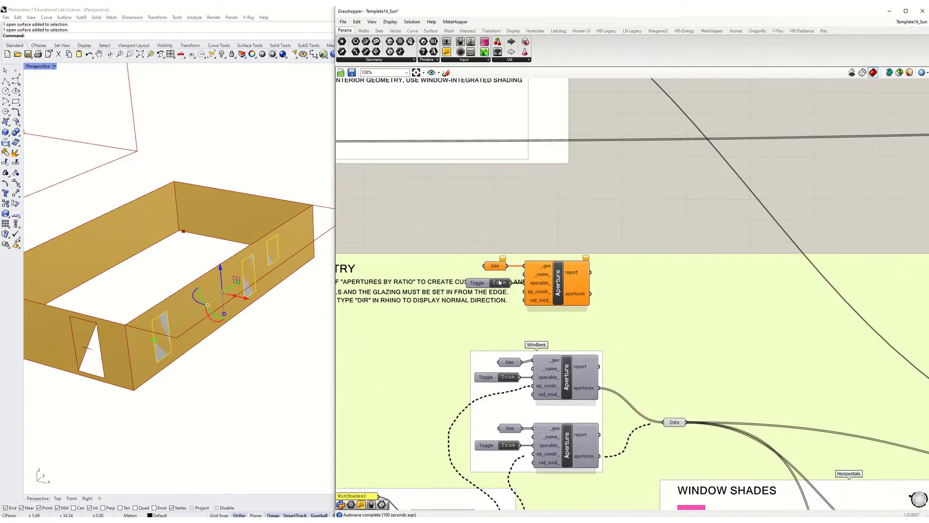
right_click(495, 266)
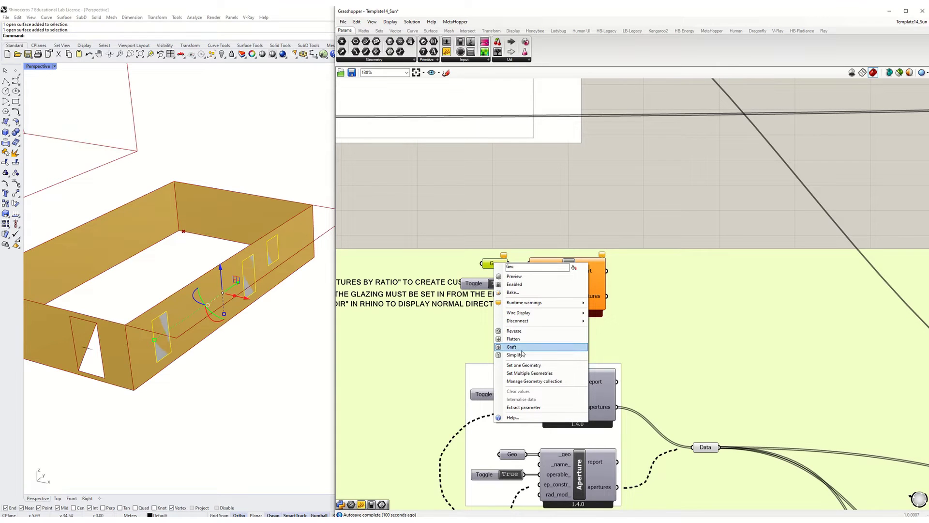
click(530, 373)
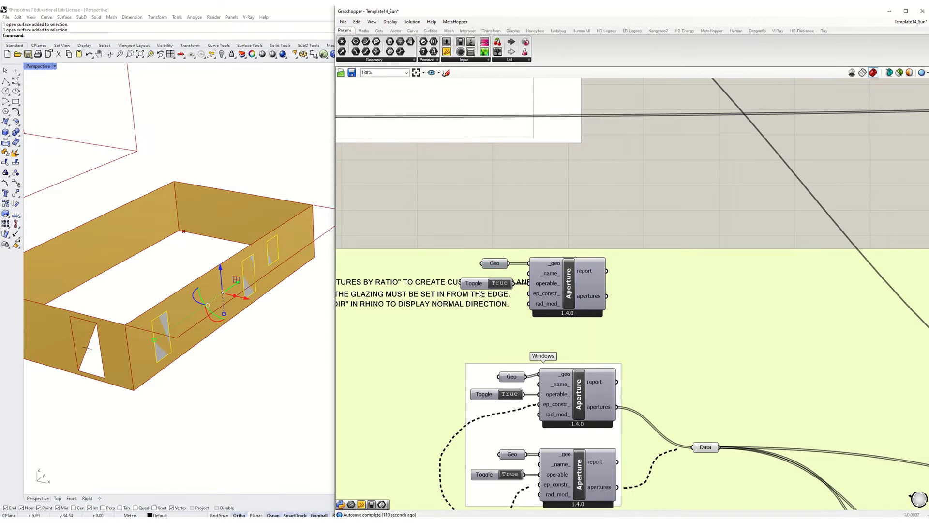
drag(608, 297, 693, 447)
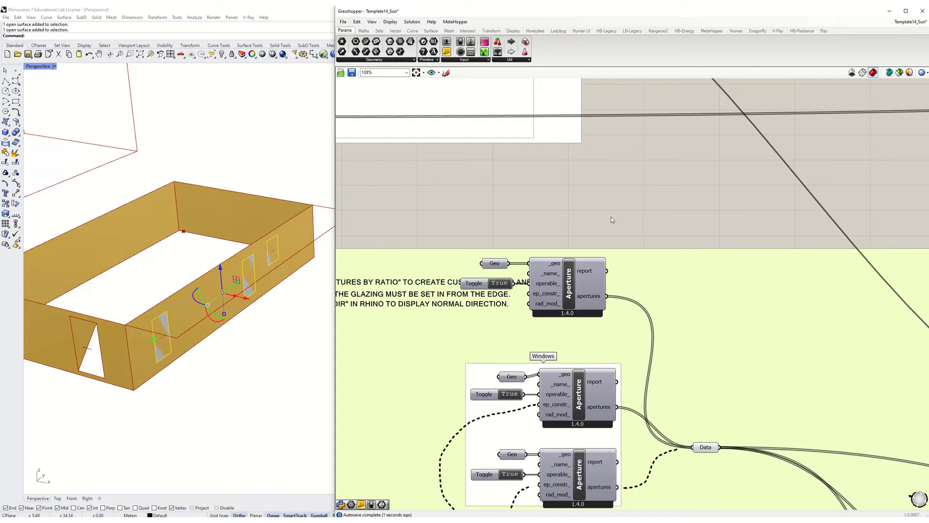
Delete the baked wall mesh from the Rhino model.
click(203, 384)
click(135, 367)
key(Delete)
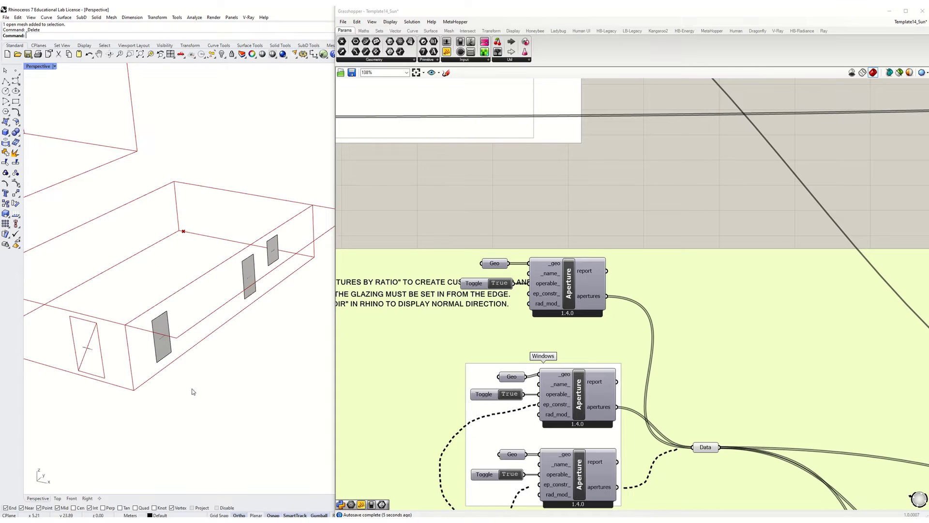
Internalise the data in the new Aperture's Geo parameter and delete the window surfaces from the Rhino model.
scroll(154, 348, up, 2)
scroll(153, 349, up, 1)
scroll(141, 348, down, 1)
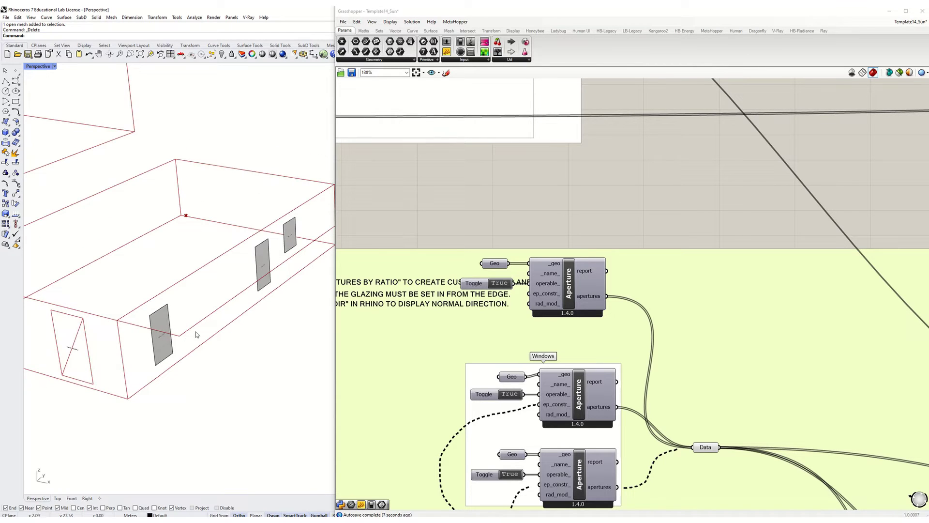
click(153, 325)
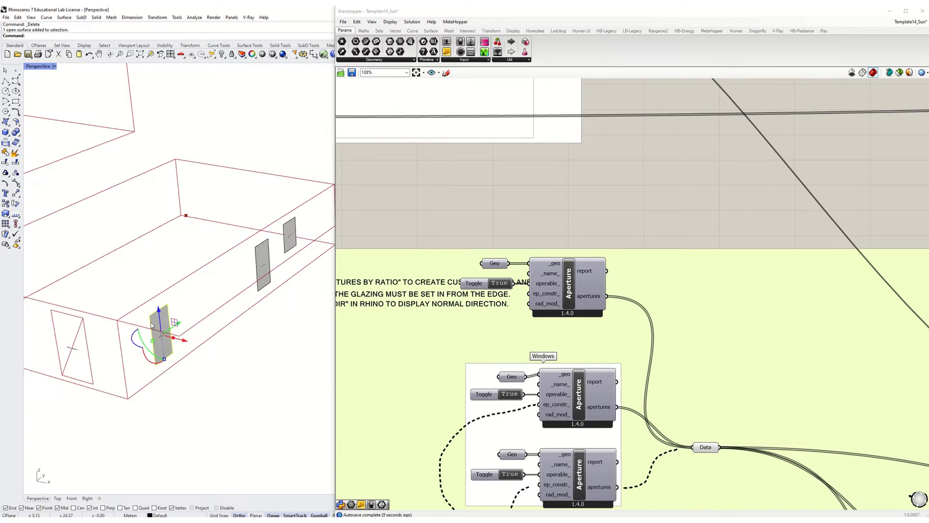
right_click(495, 263)
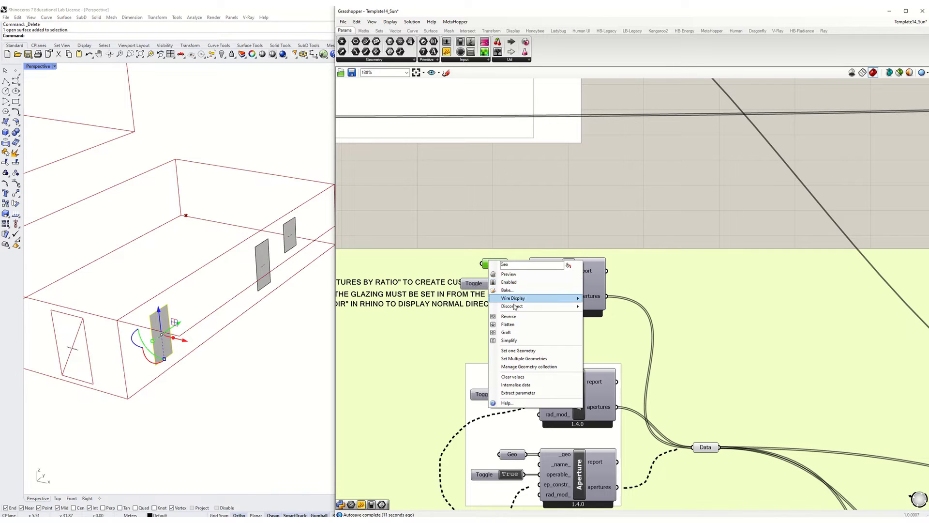
click(515, 384)
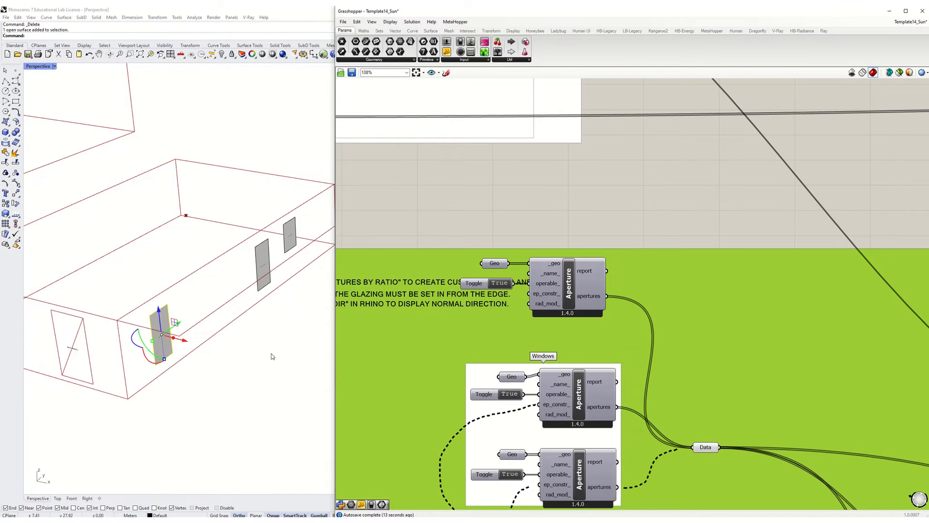
key(Delete)
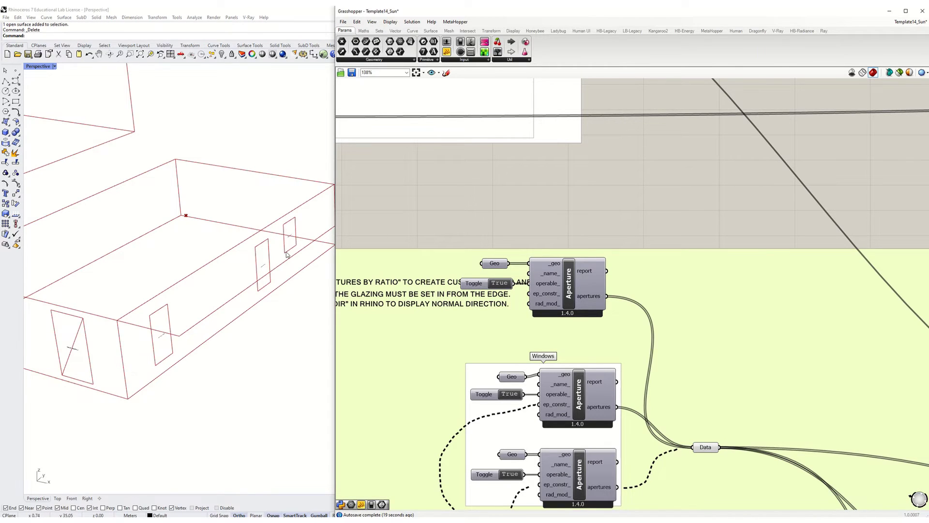
Turn on the preview of the VizByType component in the Attributes group to show the building with its windows.
scroll(387, 290, down, 3)
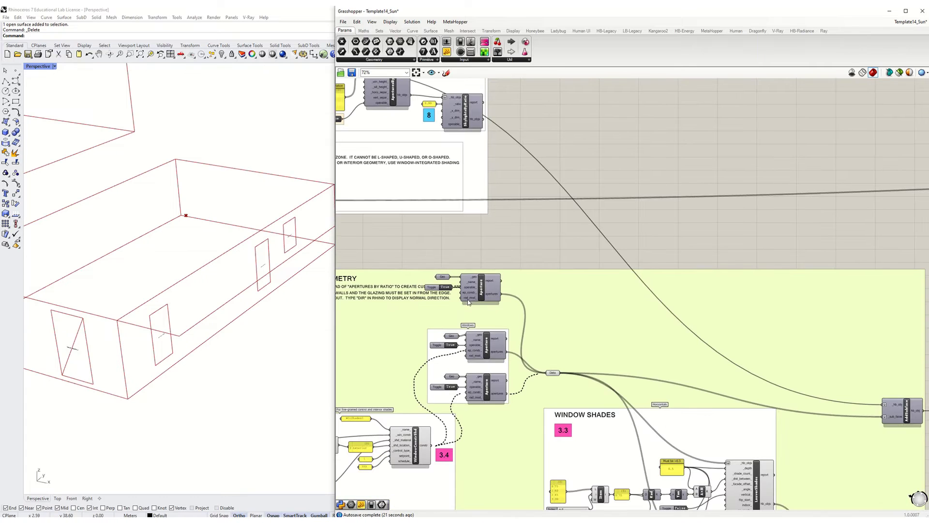
scroll(455, 255, down, 2)
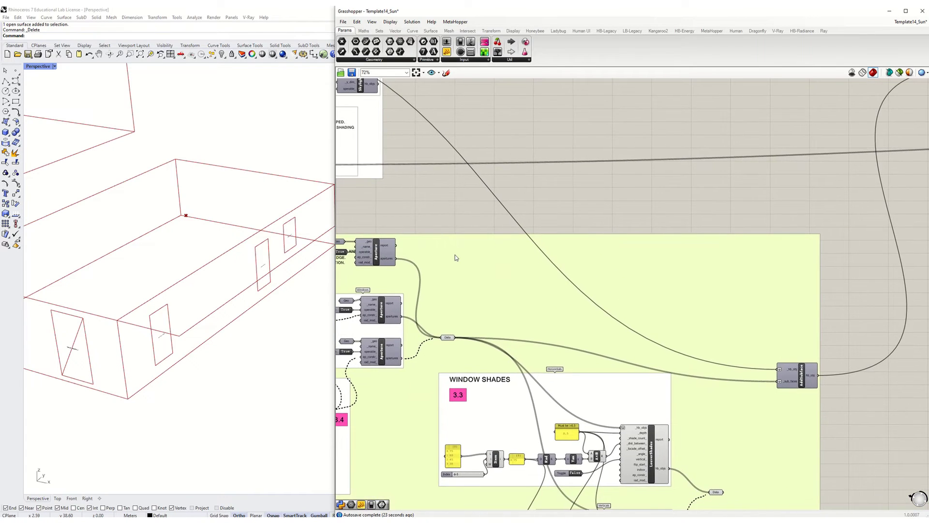
scroll(455, 255, down, 2)
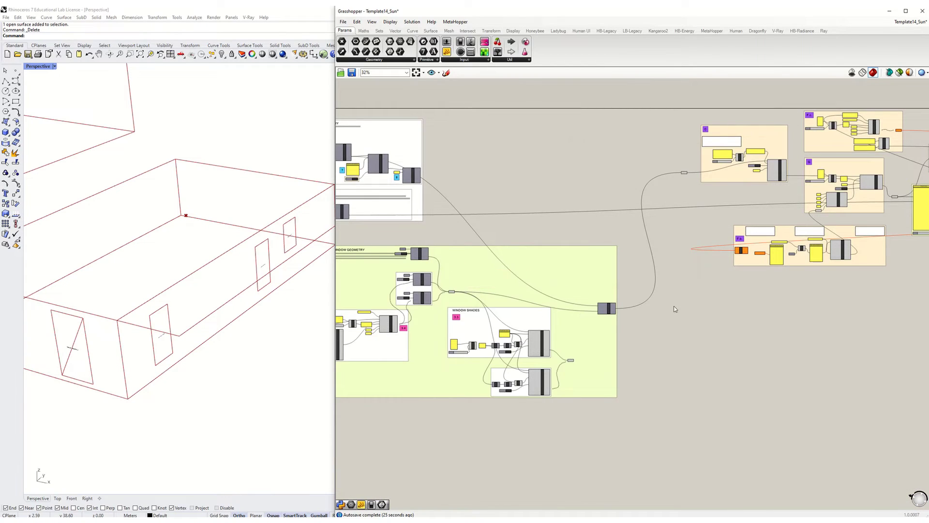
right_drag(712, 300, 565, 359)
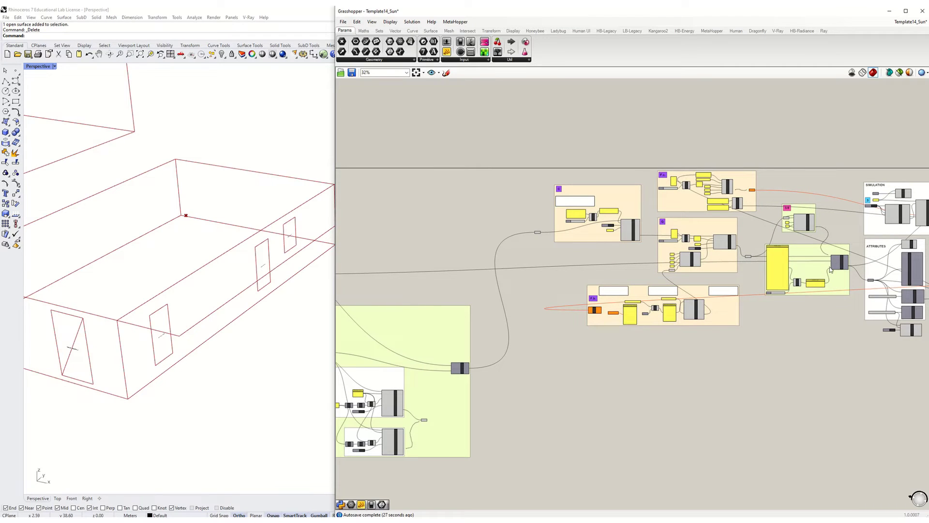
right_drag(879, 262, 606, 290)
scroll(667, 295, up, 8)
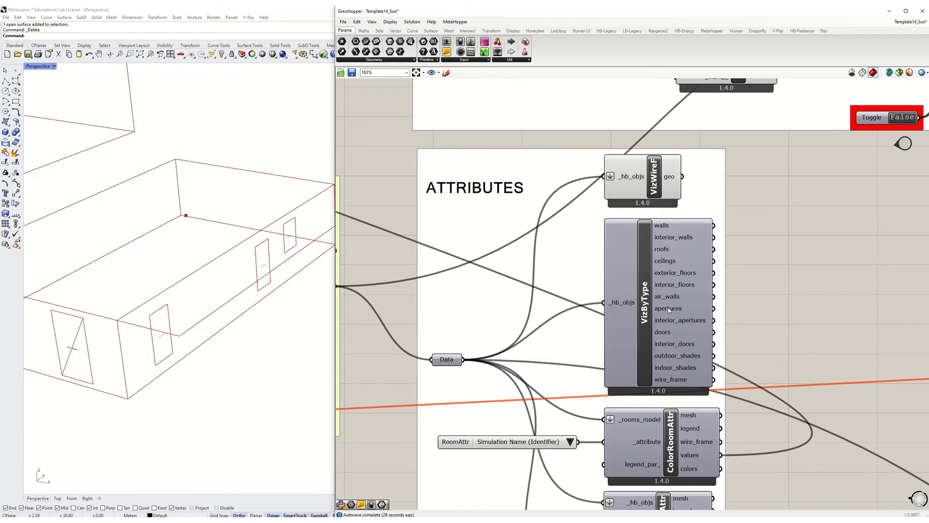
click(648, 301)
middle_click(649, 301)
click(667, 272)
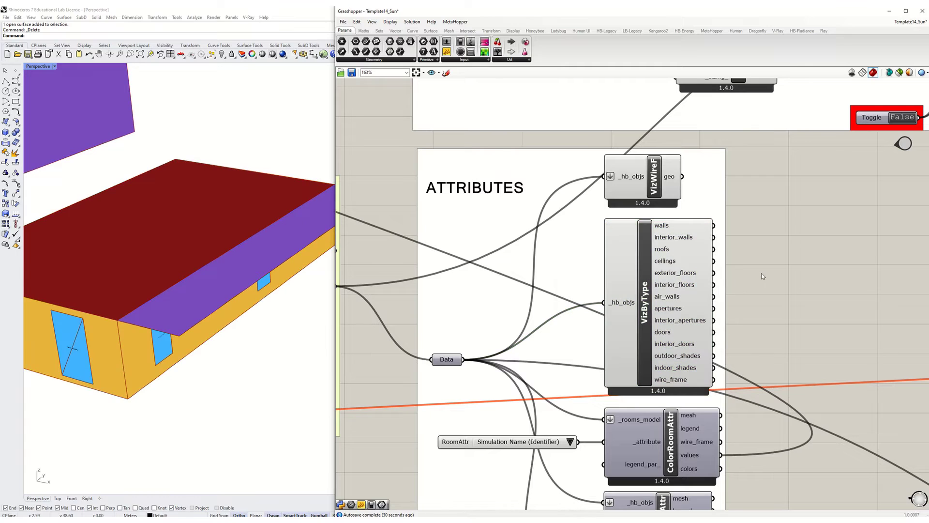
right_drag(166, 358, 145, 318)
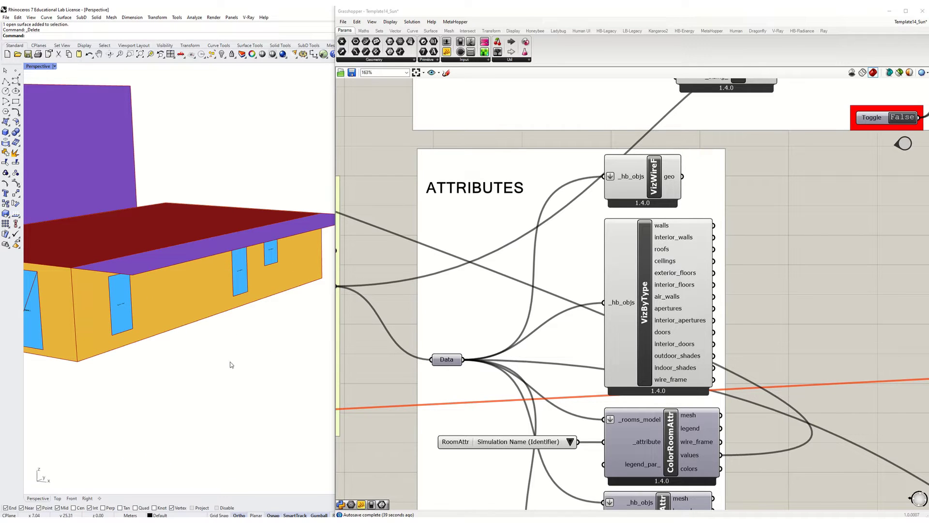
Examine the LableFaces component with its sub-faces toggle and the identifier labels on the long wall's windows.
right_drag(670, 407, 698, 233)
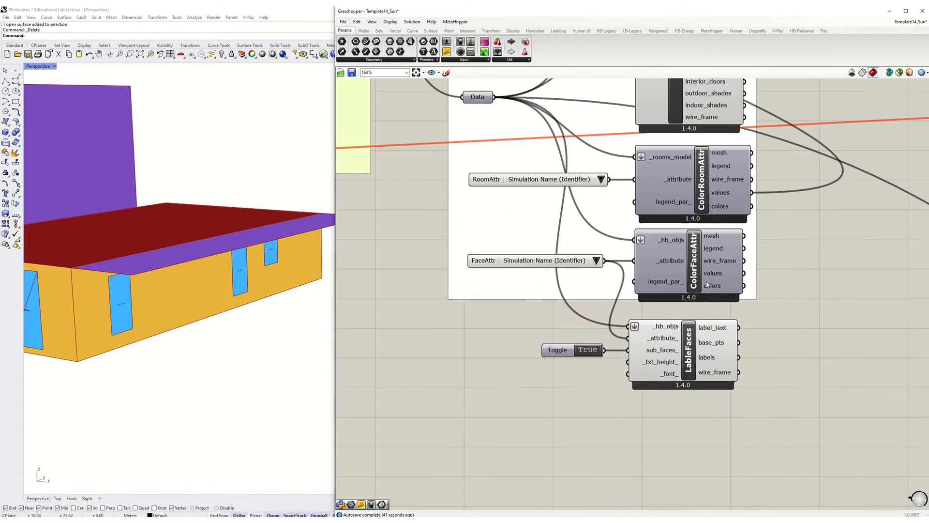
drag(690, 366, 693, 367)
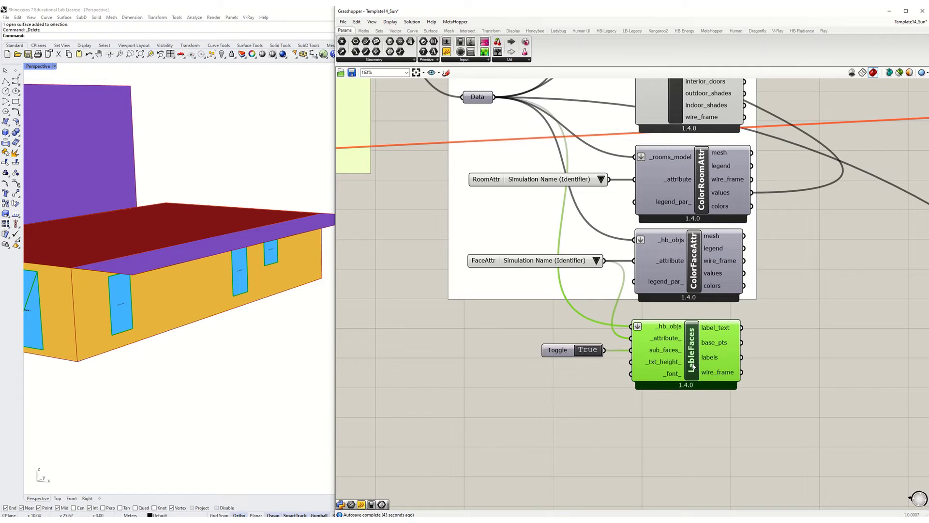
drag(584, 354, 586, 353)
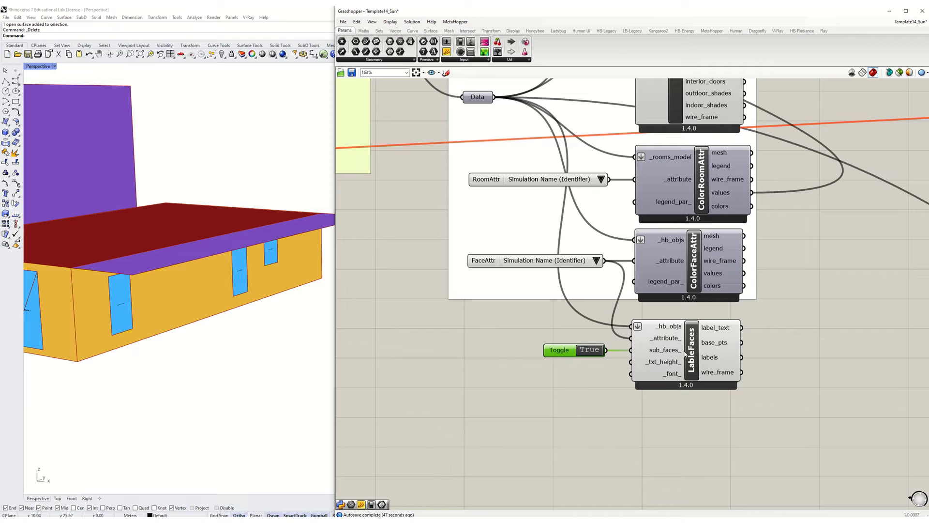
click(449, 373)
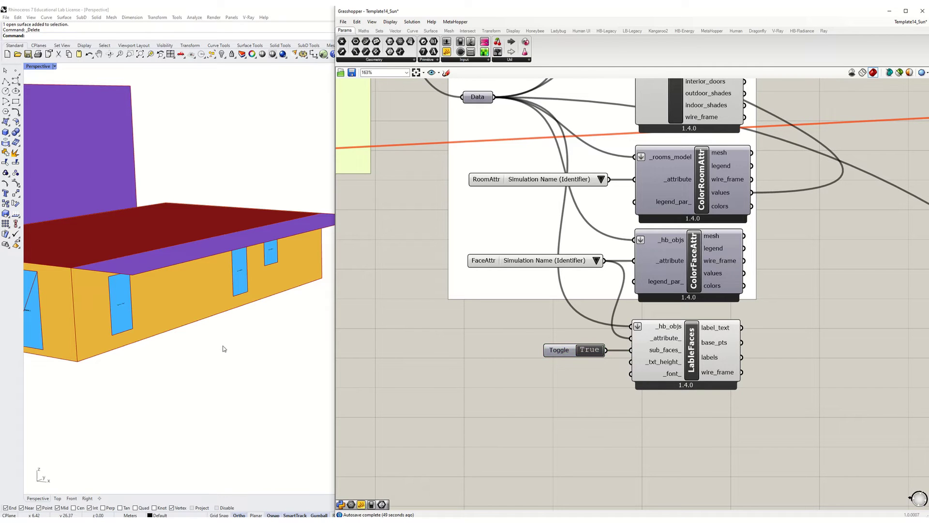
right_drag(236, 345, 108, 302)
scroll(50, 282, up, 8)
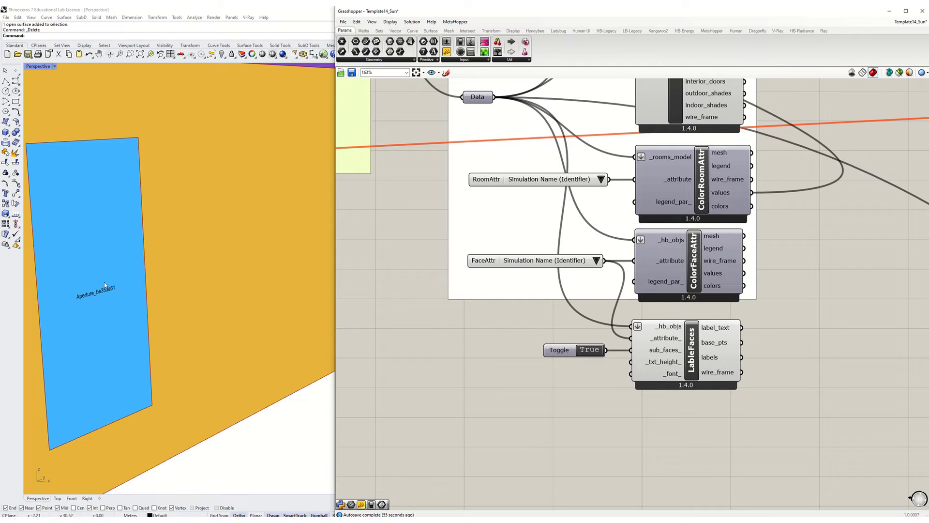
scroll(95, 344, down, 6)
shift+right_drag(225, 285, 73, 321)
scroll(300, 248, up, 4)
scroll(300, 248, down, 10)
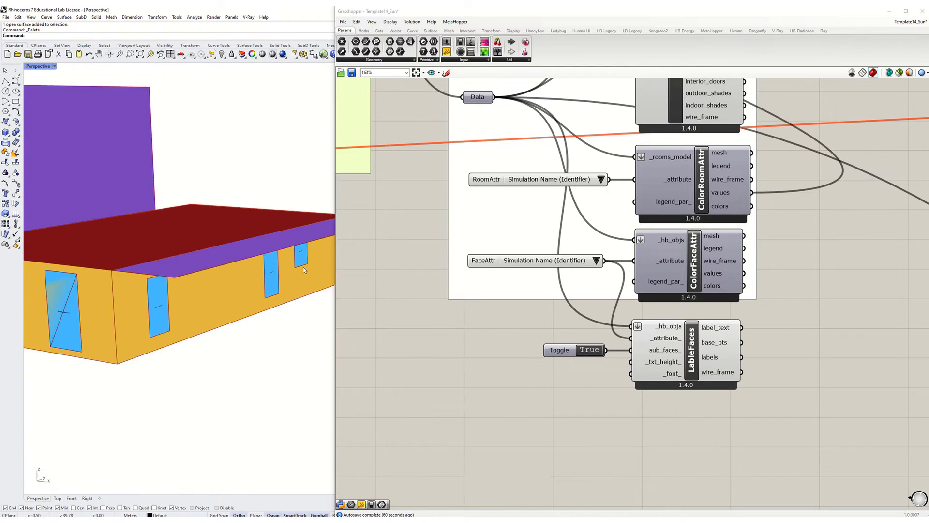
scroll(170, 292, up, 2)
scroll(271, 280, up, 2)
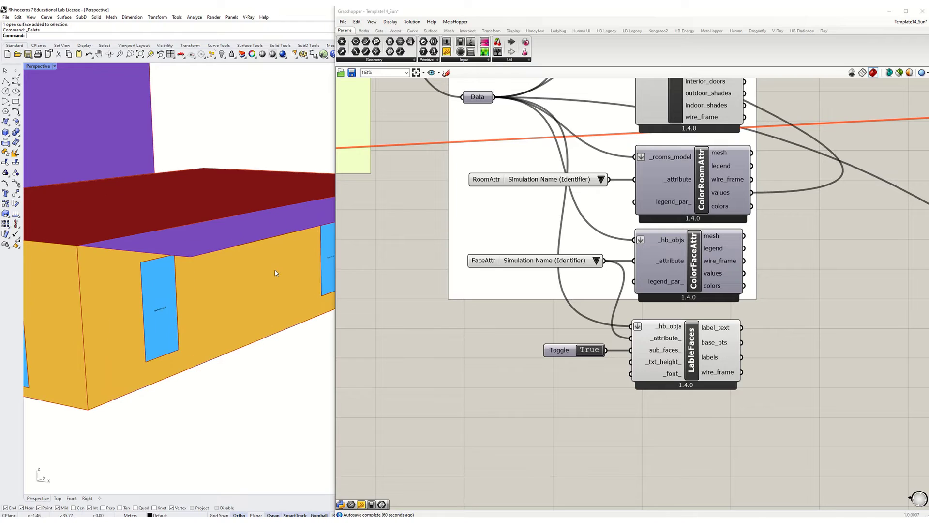
scroll(274, 271, up, 3)
scroll(126, 335, up, 4)
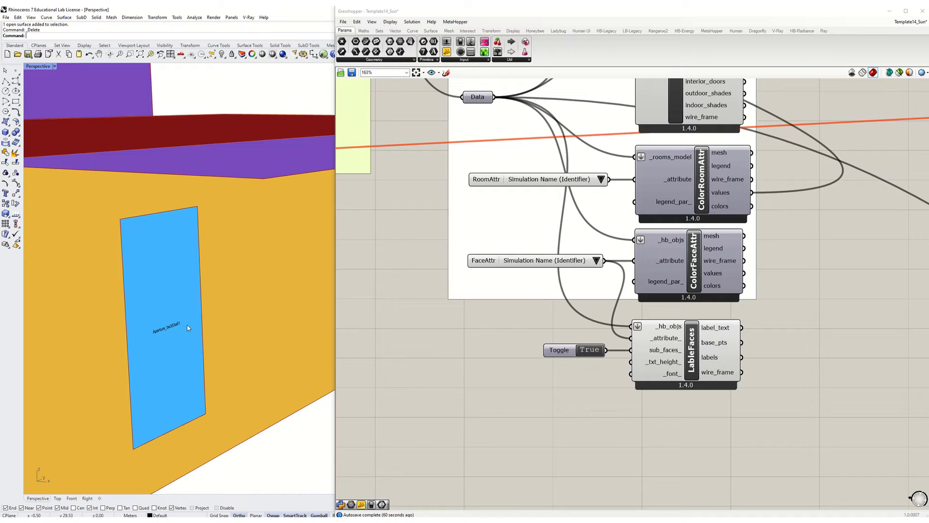
scroll(188, 328, down, 3)
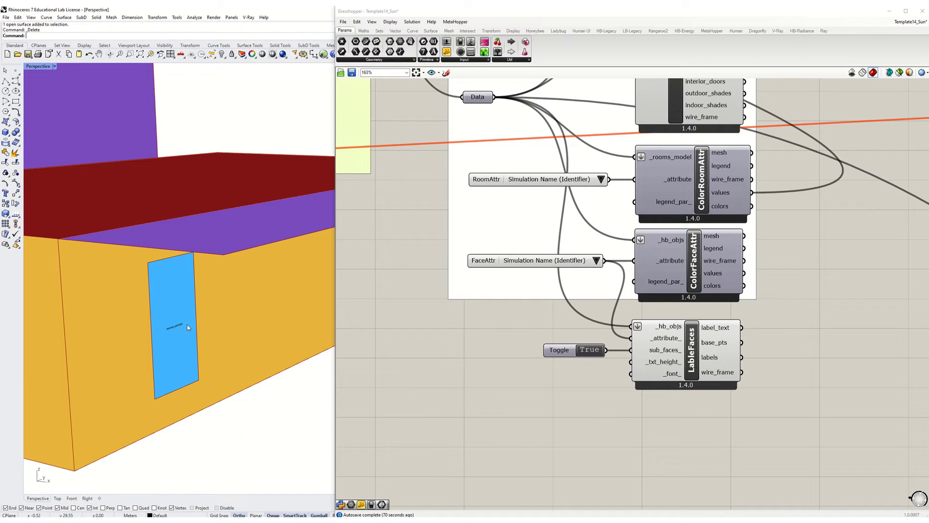
Examine the three Aperture components and their connections to the shared Data parameter in the geometry group.
scroll(156, 342, down, 5)
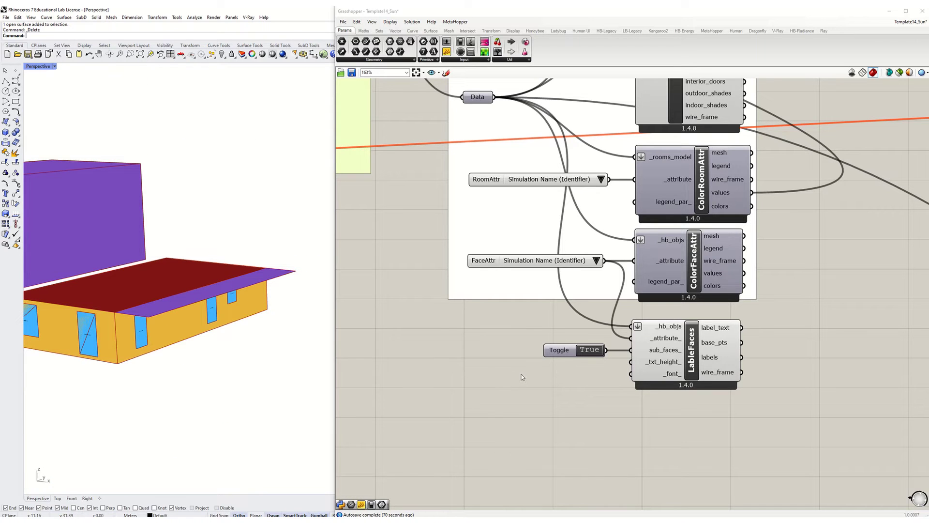
scroll(726, 348, down, 3)
scroll(726, 351, down, 3)
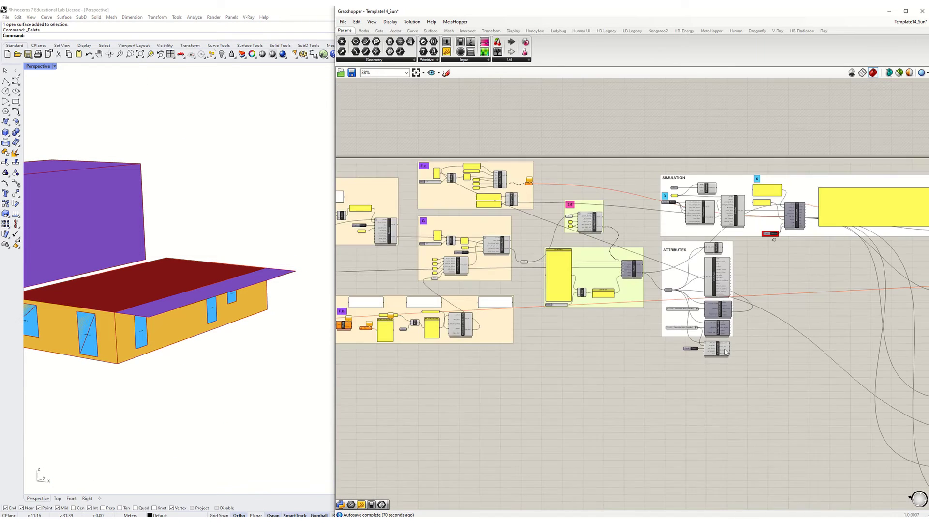
scroll(608, 357, up, 2)
right_drag(547, 372, 801, 342)
right_drag(587, 364, 824, 324)
scroll(653, 299, up, 4)
scroll(656, 300, up, 3)
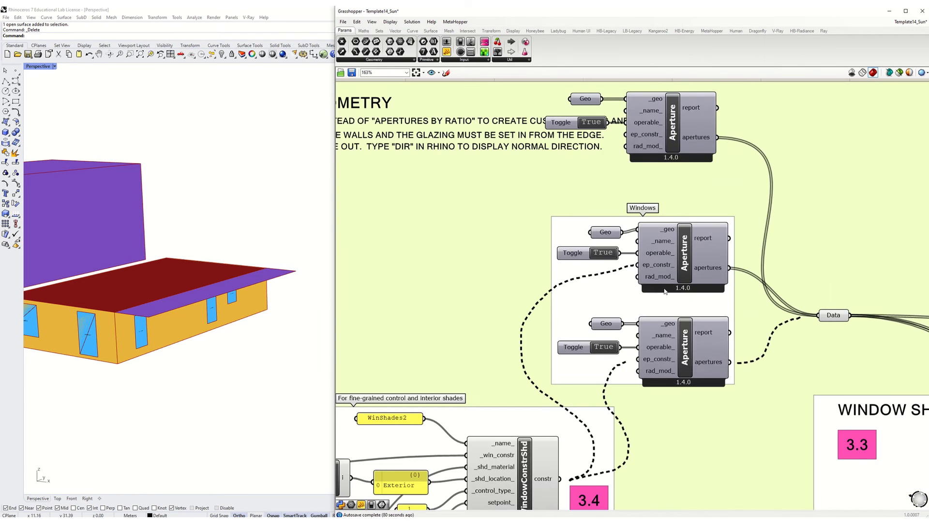
drag(406, 126, 629, 241)
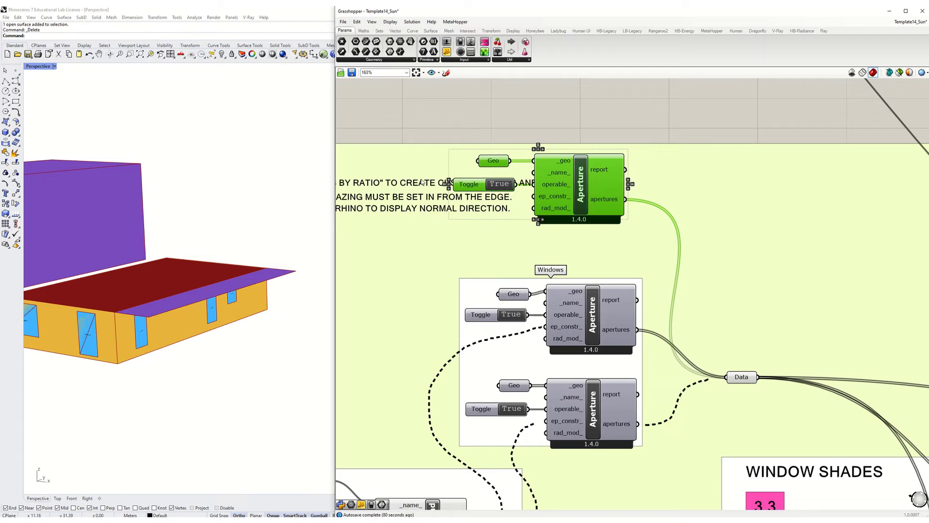
click(434, 136)
scroll(598, 330, down, 3)
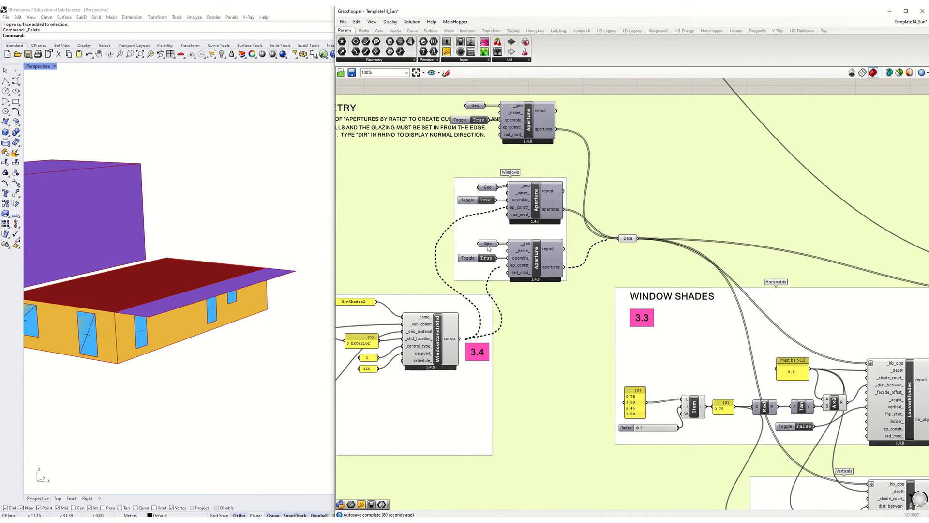
Connect the lower Aperture component in the Windows group to the Data parameter alongside the other two and check the building's windows.
click(488, 244)
drag(568, 267, 621, 239)
scroll(341, 280, down, 1)
shift+right_drag(159, 333, 209, 366)
scroll(247, 337, down, 5)
scroll(209, 370, up, 5)
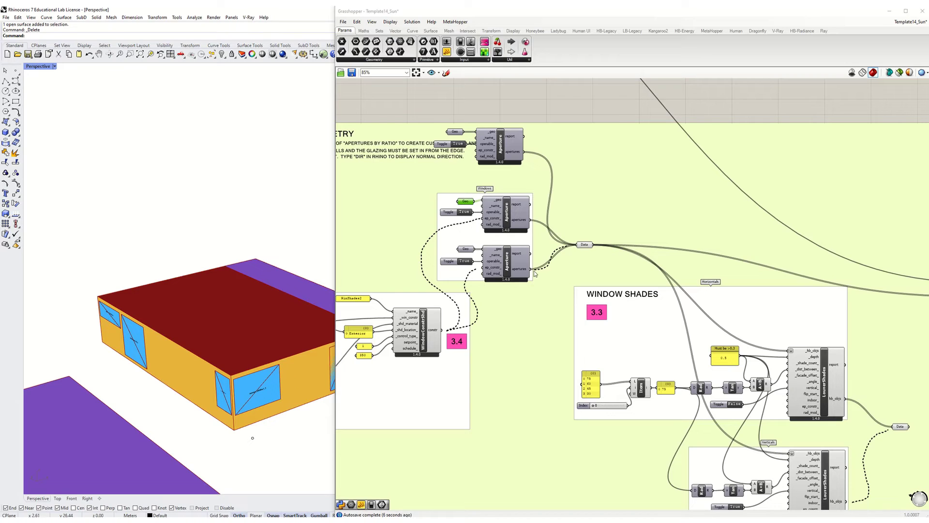
Disconnect the lower Aperture component from the Data parameter and reconnect it as the parameter's only input.
drag(531, 268, 583, 247)
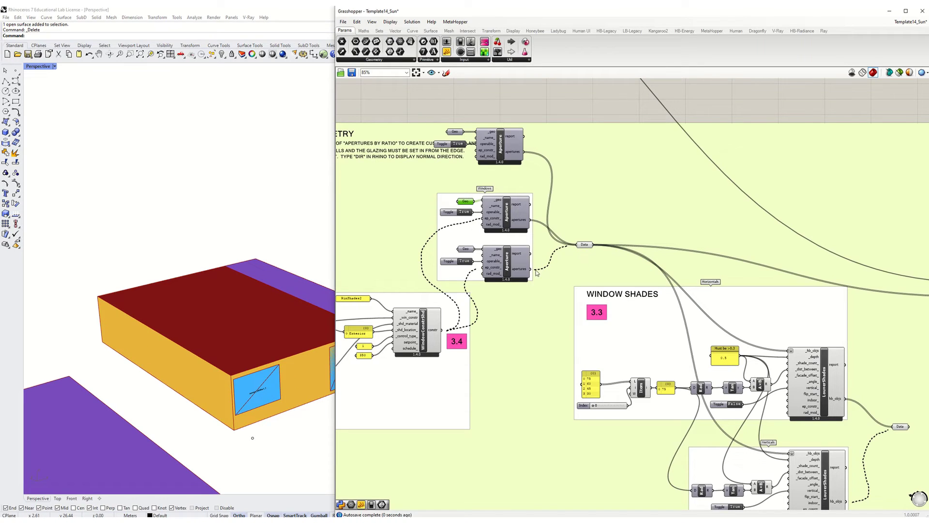
drag(531, 269, 578, 245)
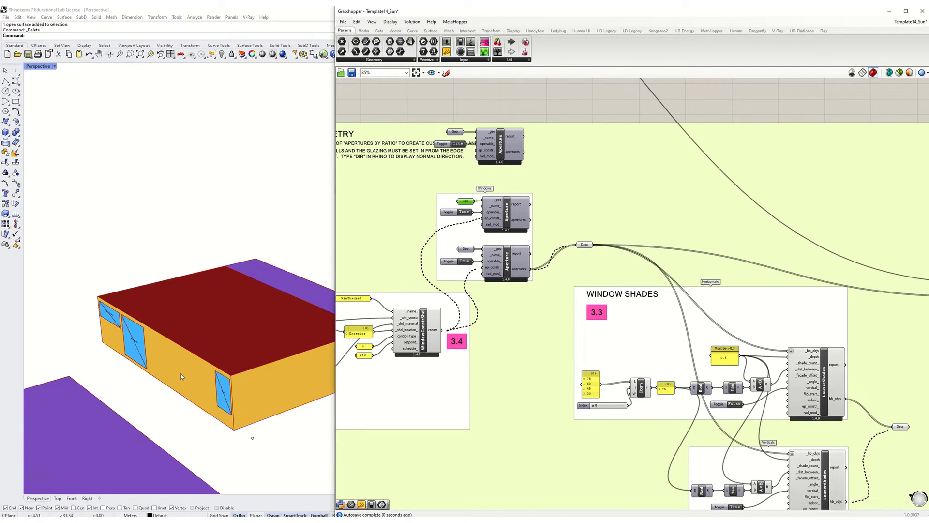
Add the apertures outputs of the other two Aperture components to the Data parameter and check the windows in the model.
shift+drag(531, 220, 579, 245)
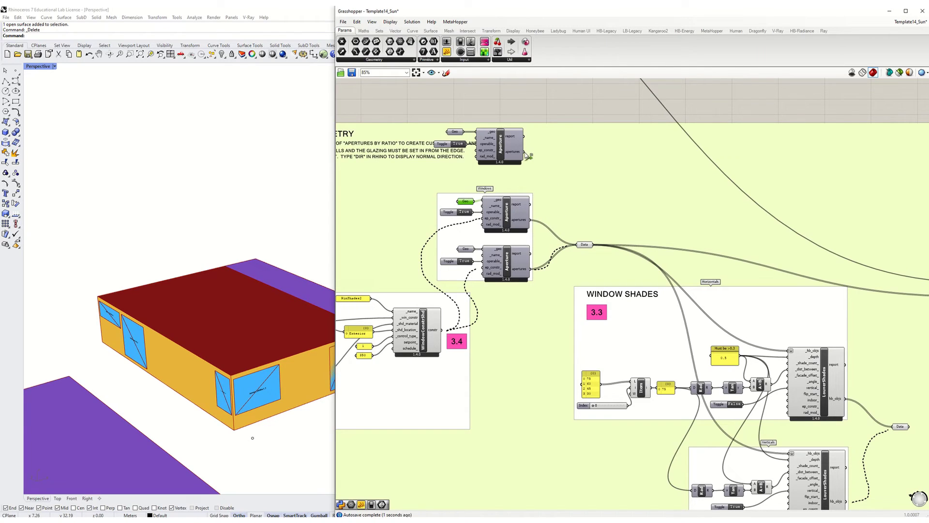
shift+drag(524, 152, 579, 245)
right_drag(245, 317, 196, 309)
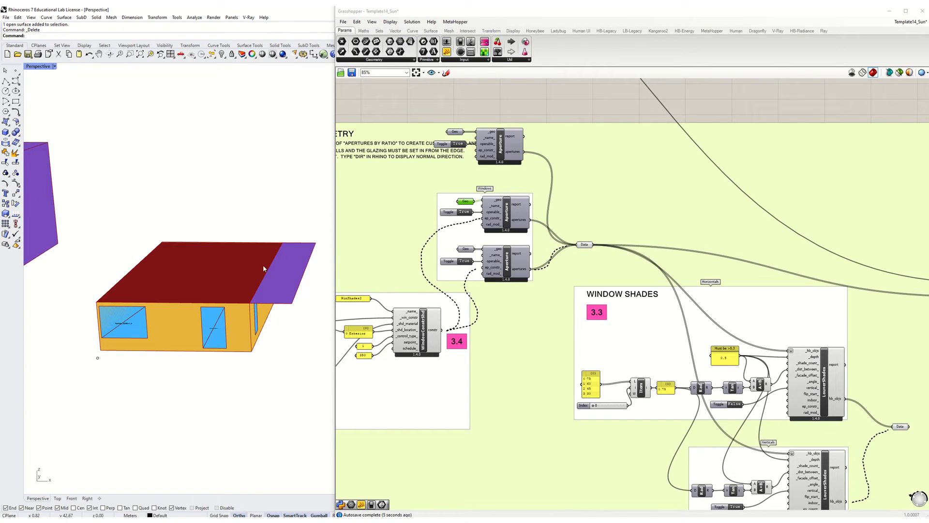
Examine the wiring from the Aperture components through the HVAC and natural ventilation groups, along with the building's end-wall and side-wall windows.
right_drag(458, 247, 525, 287)
scroll(509, 255, down, 1)
scroll(525, 286, up, 4)
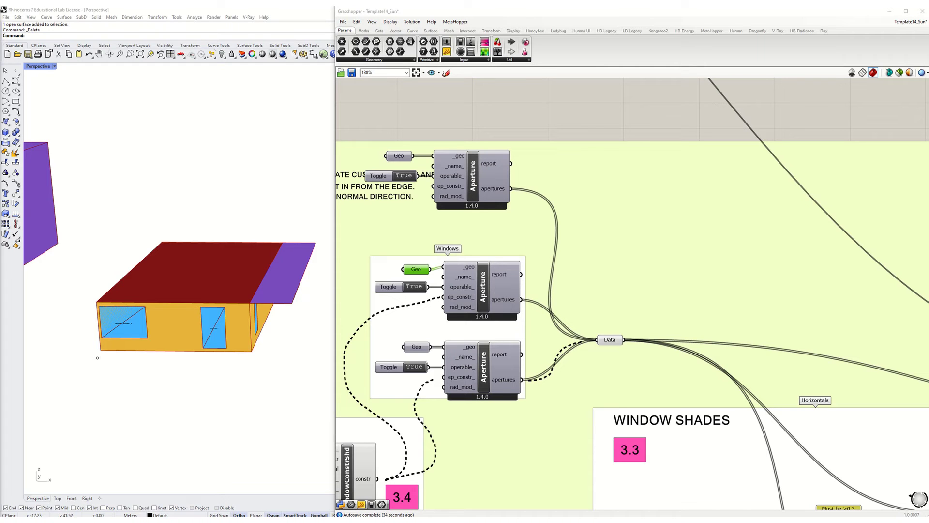
click(652, 271)
scroll(652, 271, down, 8)
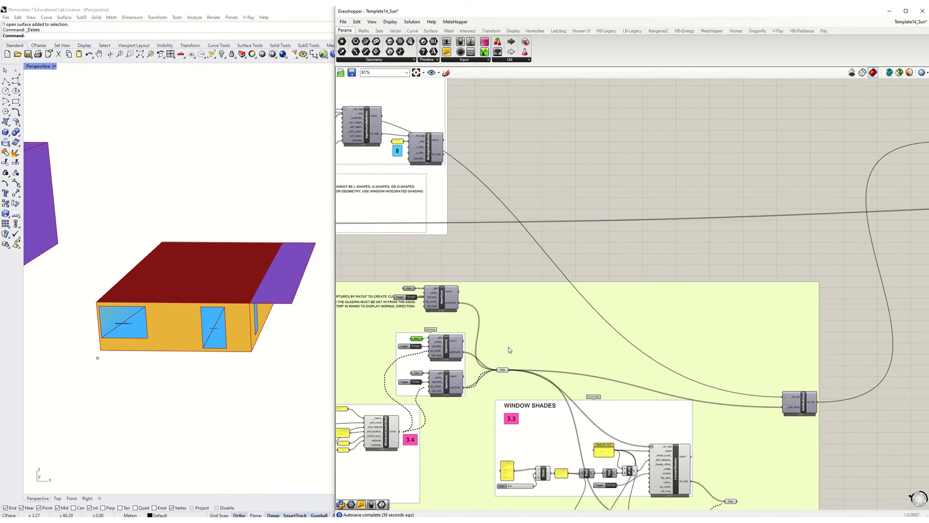
scroll(612, 317, up, 3)
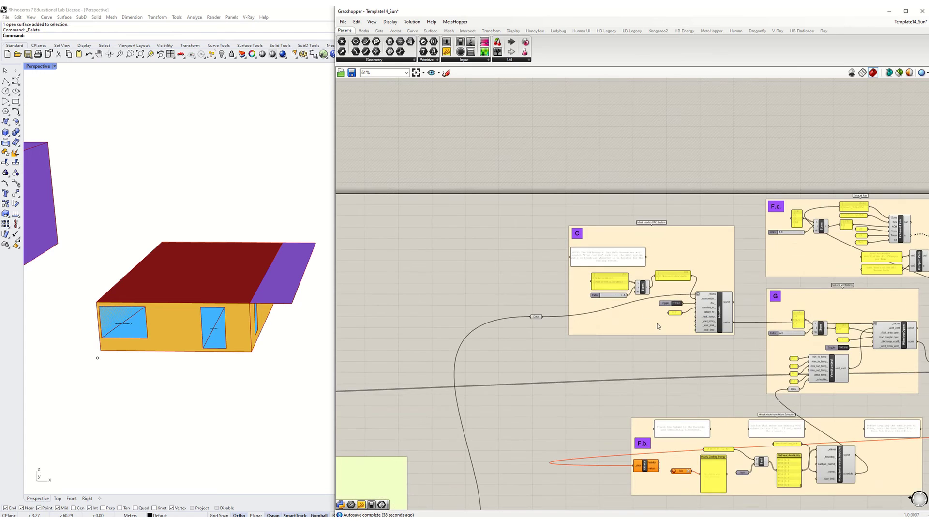
scroll(631, 328, up, 1)
right_drag(300, 322, 213, 332)
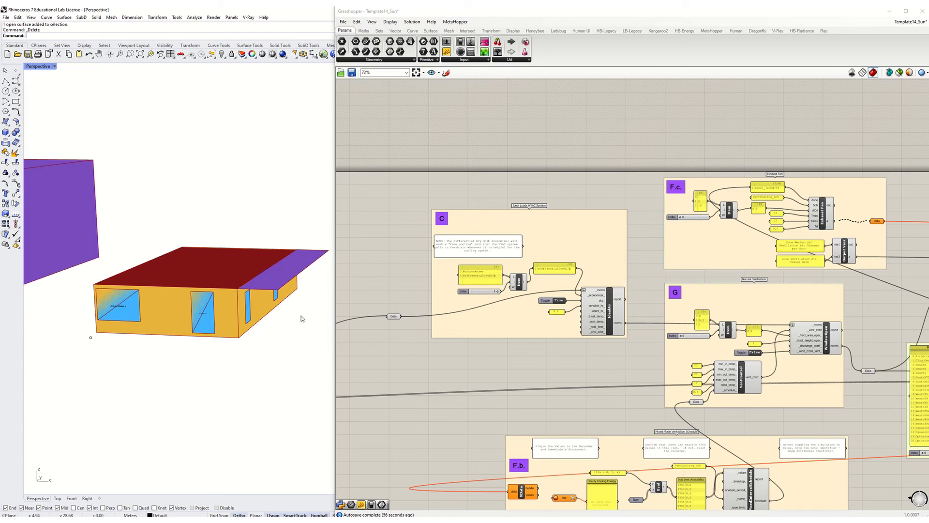
mouse_move(265, 315)
right_down()
mouse_move(261, 291)
mouse_move(276, 296)
mouse_move(252, 310)
right_up()
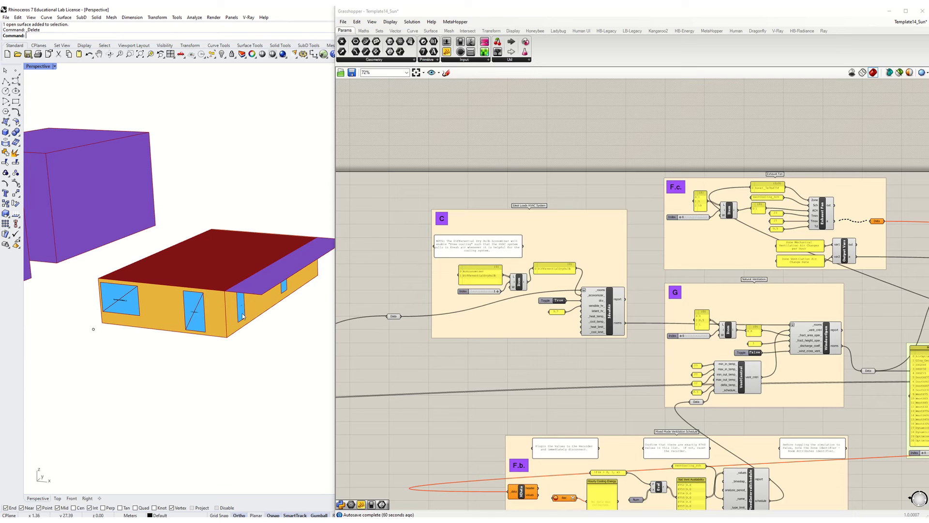
Set the Model Runs index to 1 so that Glzg_Geo is the current run name.
right_drag(612, 359, 502, 378)
right_drag(740, 323, 350, 361)
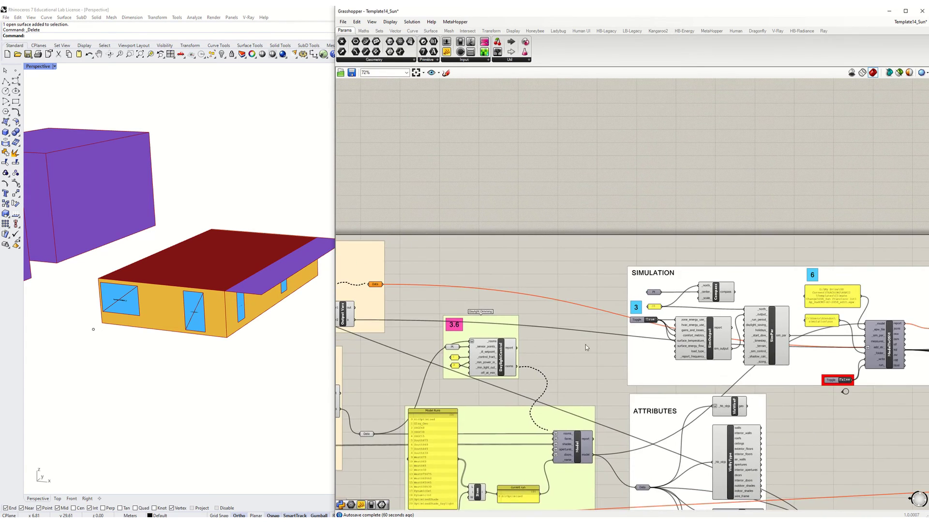
right_drag(702, 326, 699, 220)
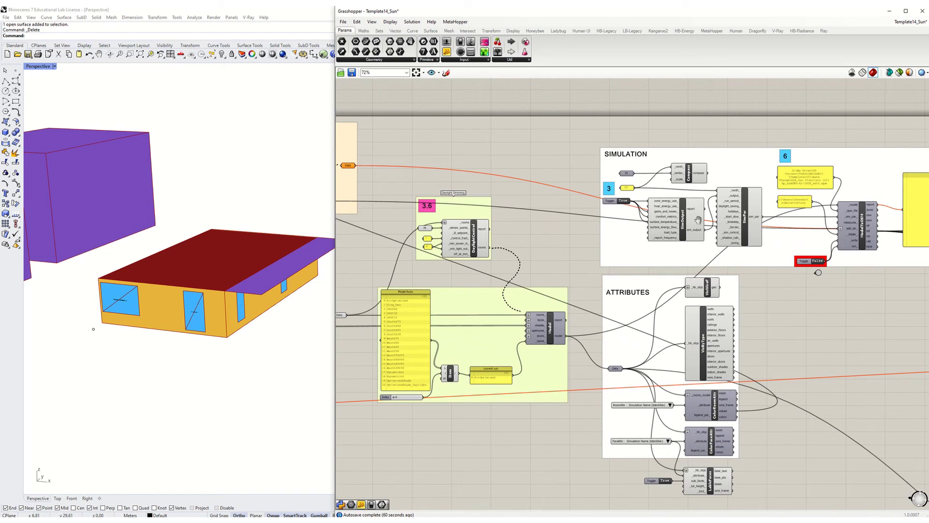
scroll(381, 341, up, 4)
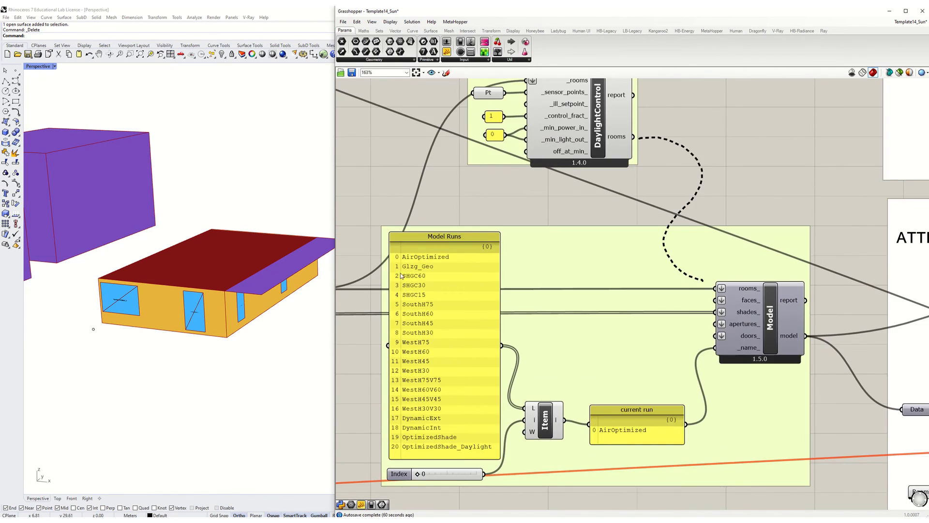
scroll(401, 277, up, 3)
scroll(498, 299, down, 2)
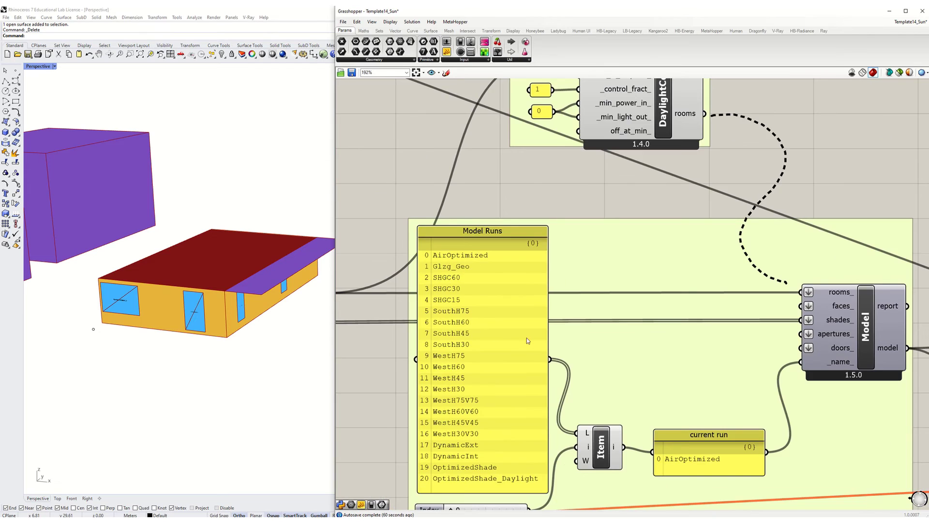
right_drag(464, 486, 460, 406)
drag(443, 428, 447, 429)
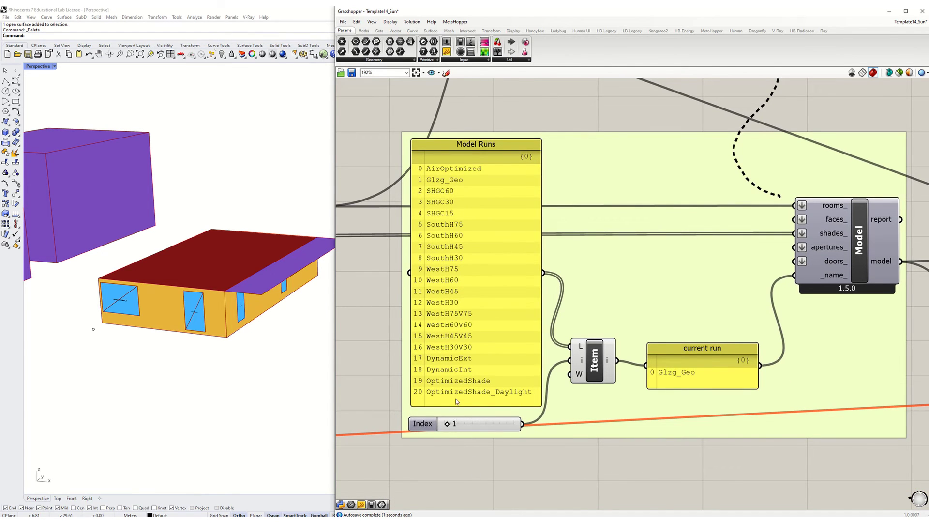
Run the energy simulation by setting the ModelToOSM toggle to True and read the error summary in its report.
scroll(459, 412, down, 1)
right_drag(645, 349, 353, 436)
right_drag(668, 336, 442, 471)
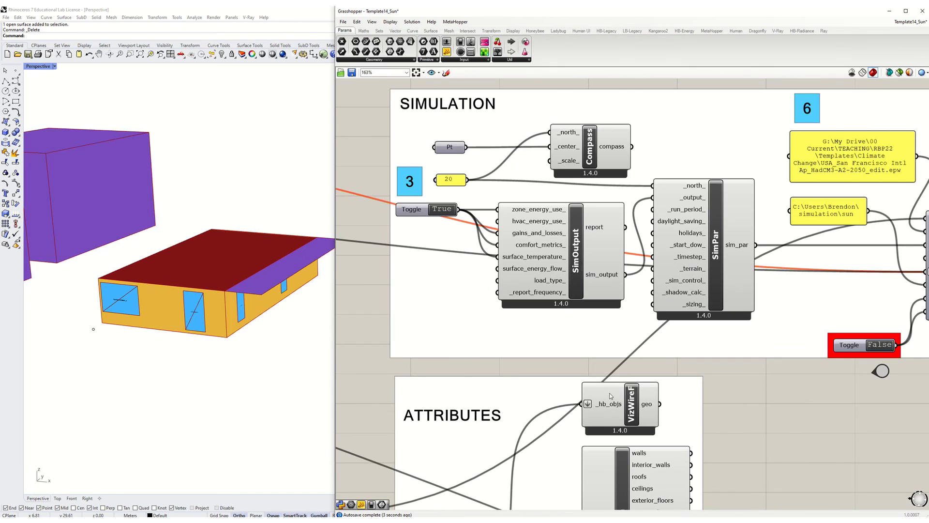
right_drag(903, 355, 676, 412)
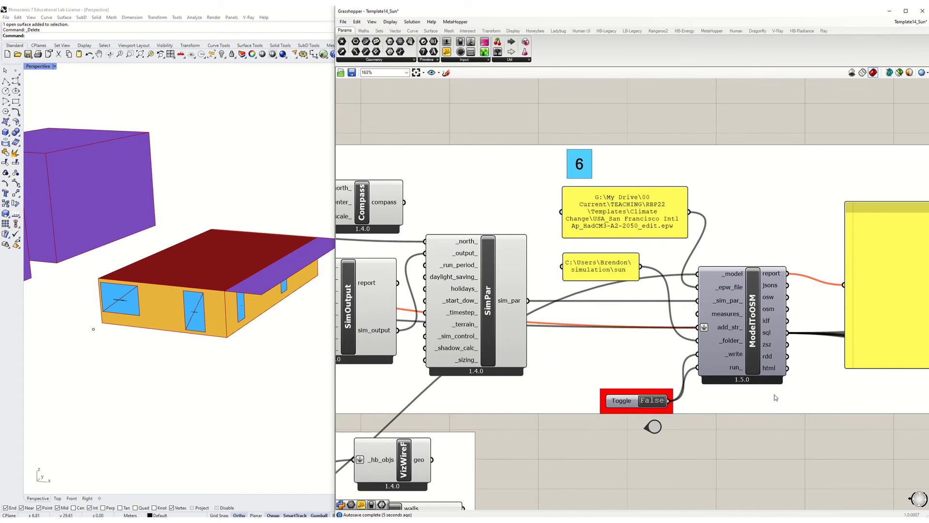
right_drag(752, 391, 586, 385)
scroll(572, 336, down, 4)
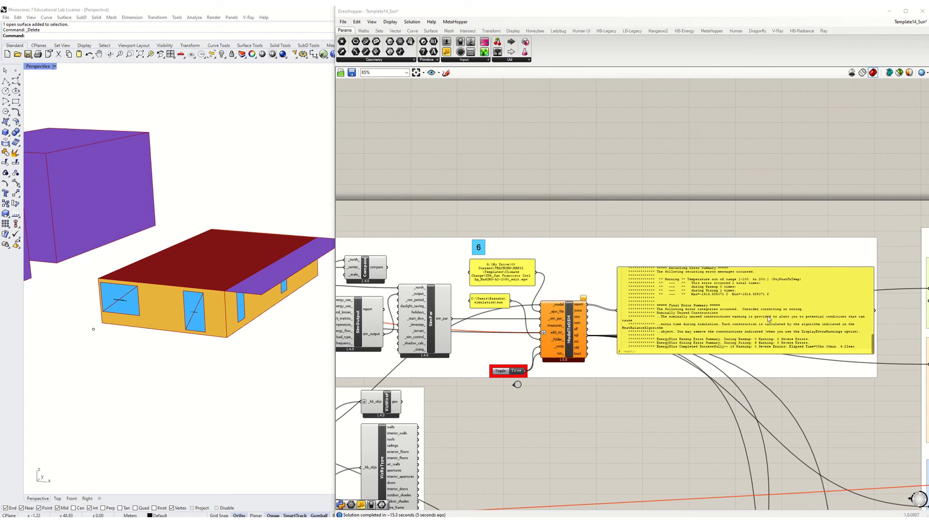
scroll(770, 318, up, 5)
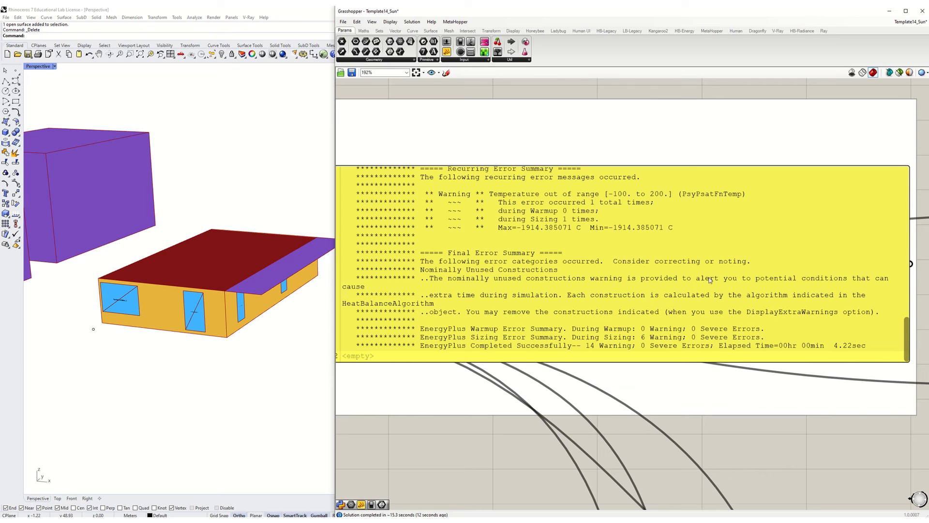
Examine the EUI by End Use and Total EUI panels in the Results group, including the heating and cooling COP inputs.
right_drag(756, 297, 551, 284)
scroll(451, 295, down, 4)
right_drag(679, 290, 467, 287)
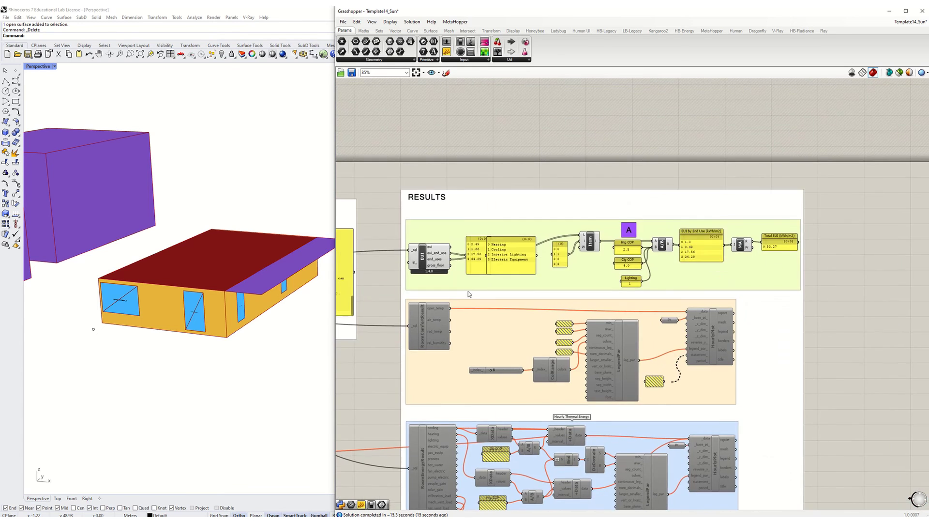
scroll(482, 261, up, 3)
right_drag(561, 265, 463, 298)
right_drag(703, 297, 647, 304)
scroll(719, 320, up, 1)
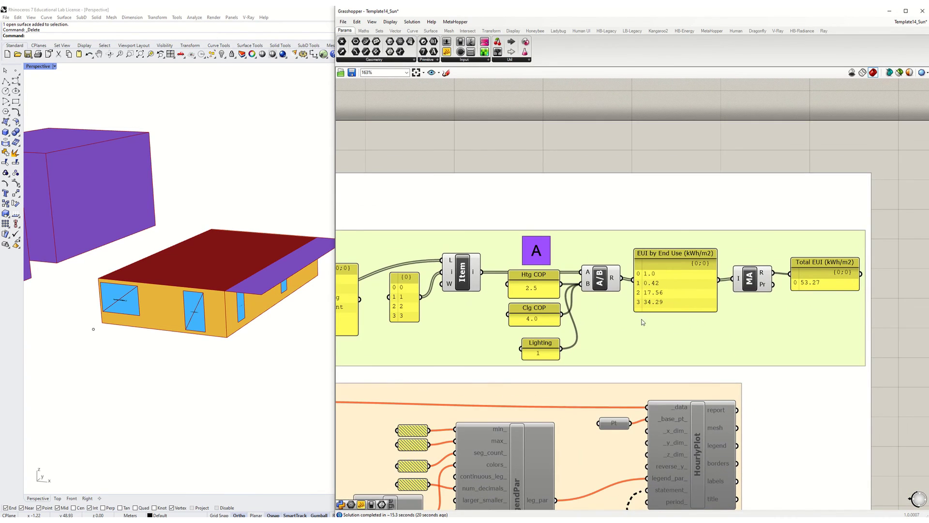
right_drag(608, 326, 657, 323)
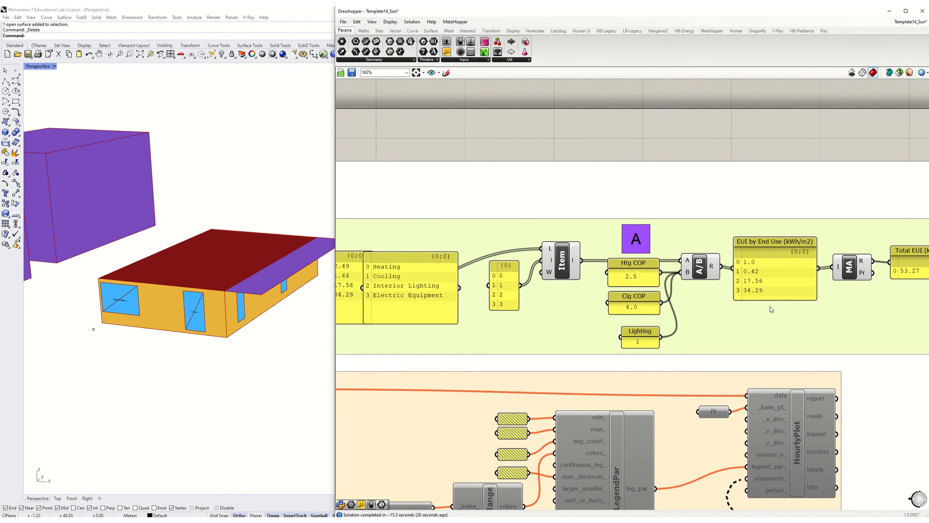
right_drag(790, 296, 585, 305)
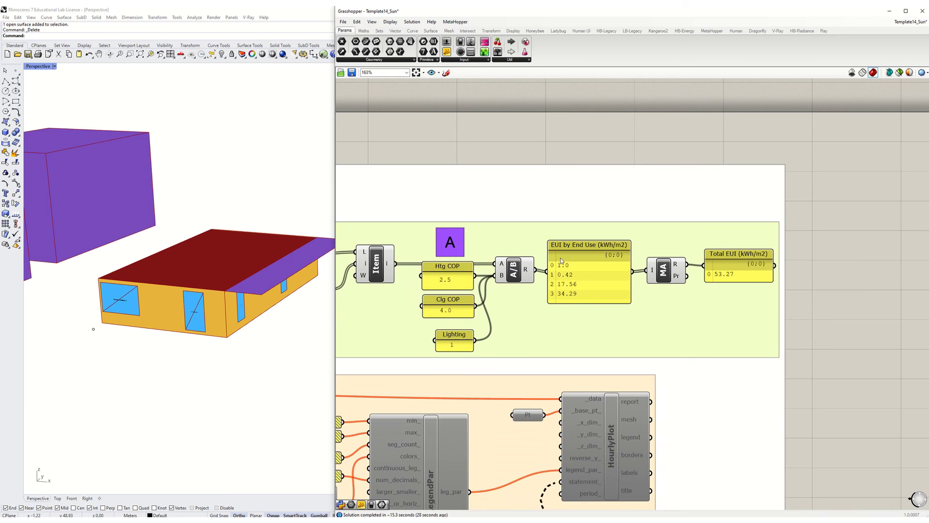
click(575, 280)
right_click(576, 276)
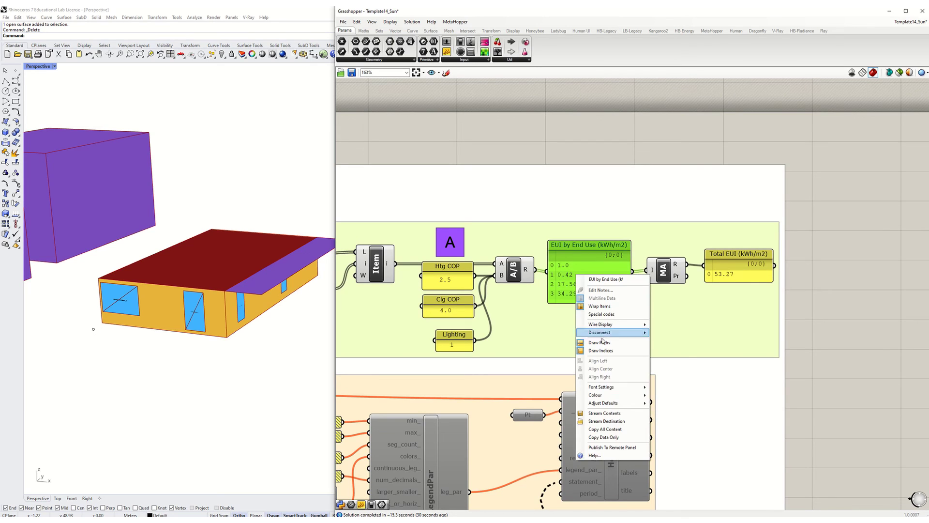
click(865, 320)
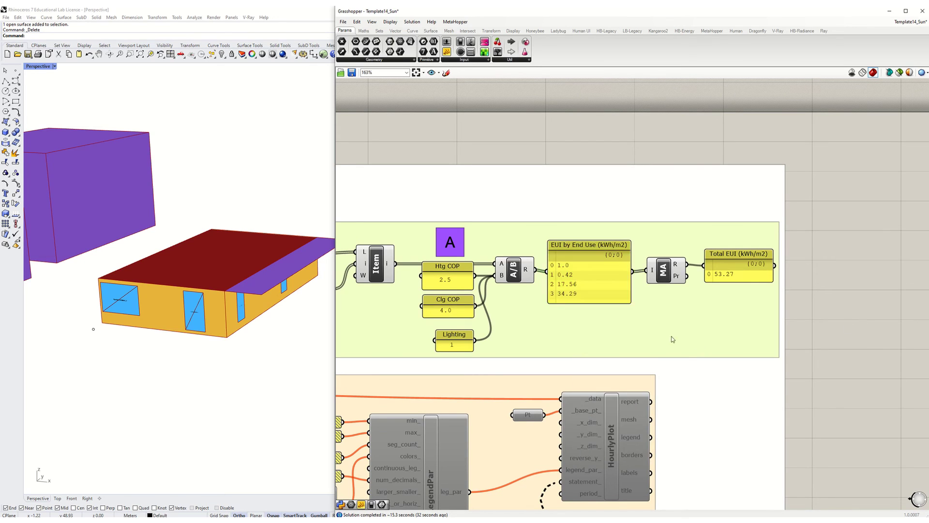